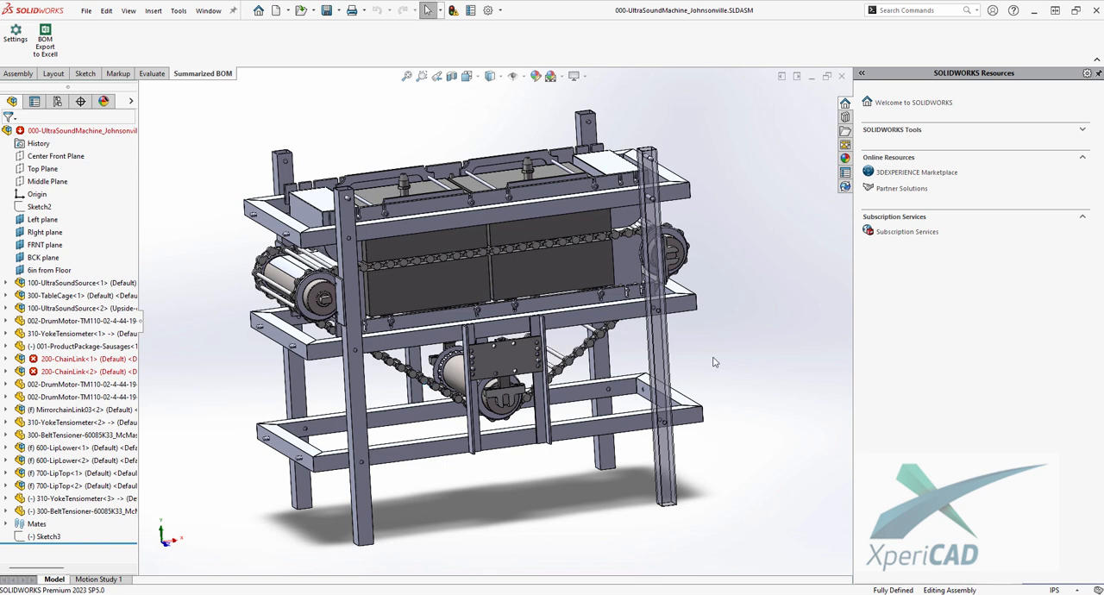
- Review the BOM generation settings and accept them without changes
middle_click_drag(217, 293, 244, 312)
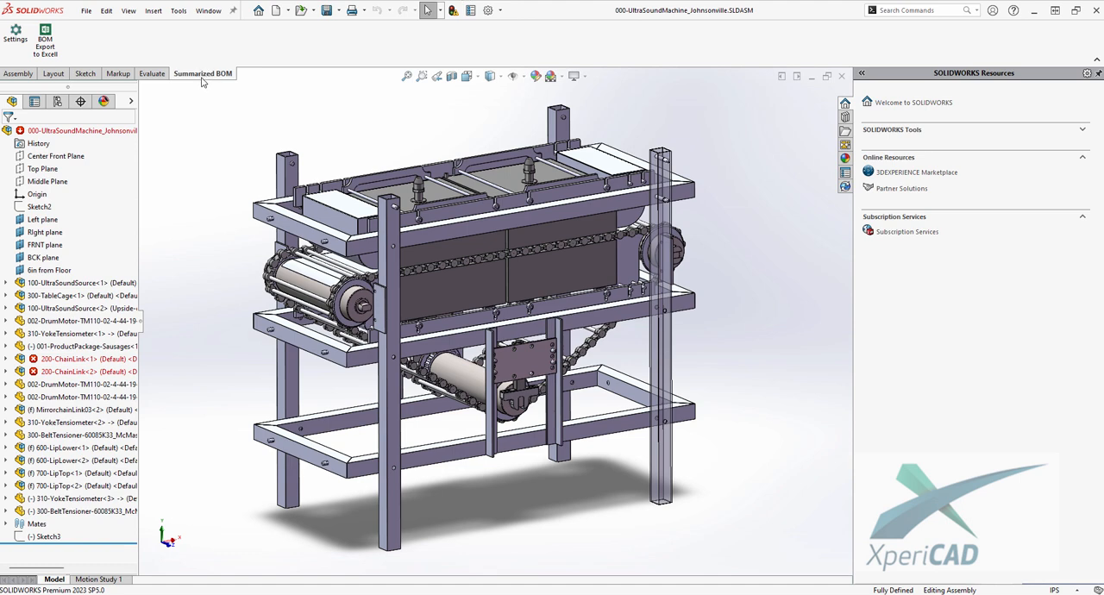
left_click(16, 38)
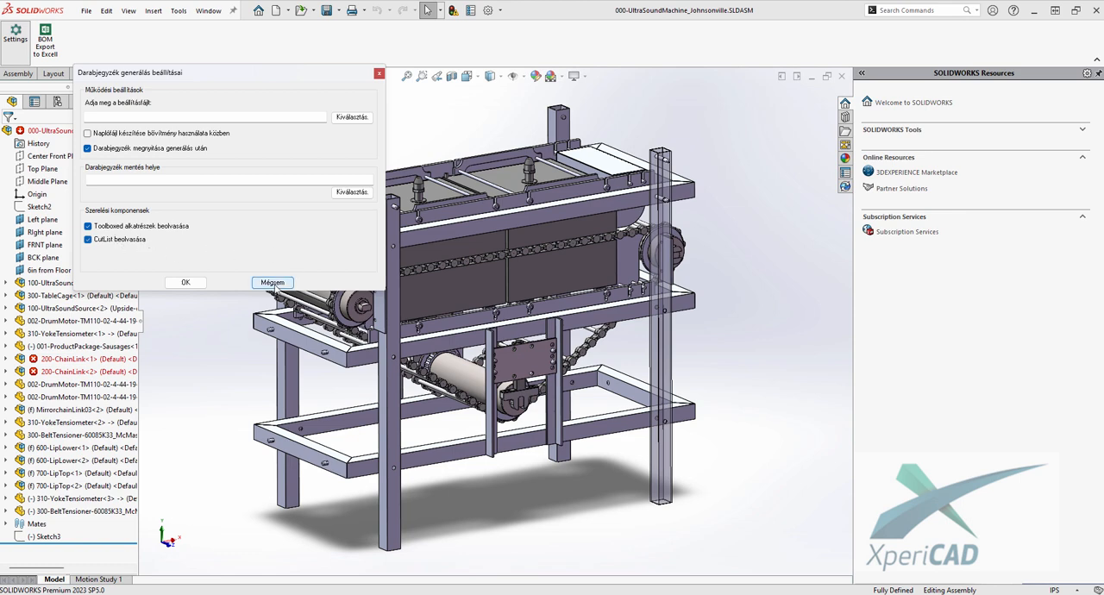
left_click(184, 282)
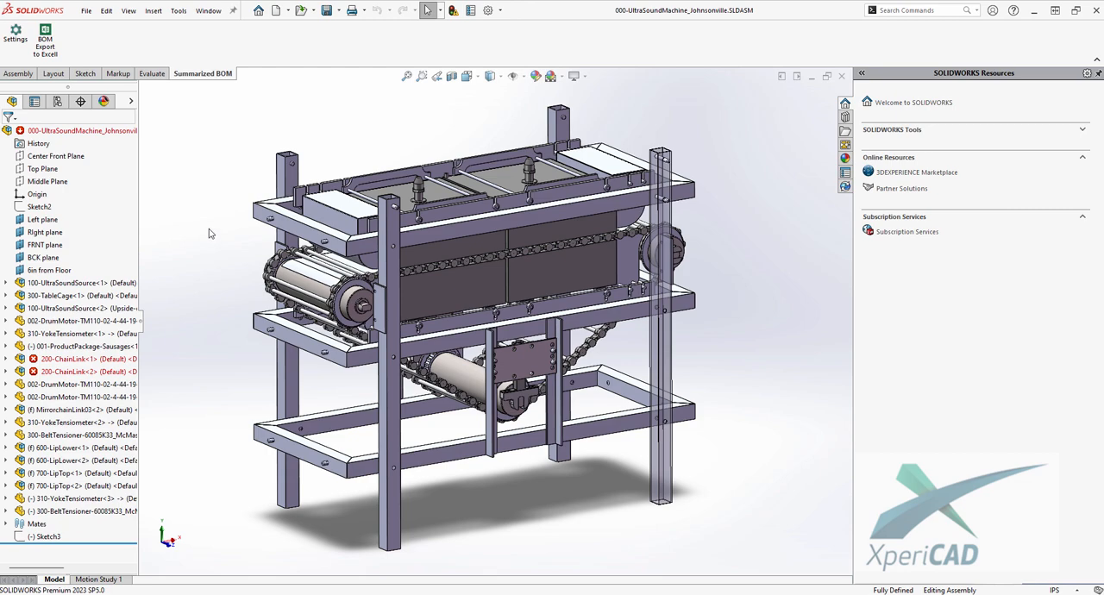
- Open the summarized BOM export for the assembly, enlarge its window and widen the Filename column
left_click(46, 41)
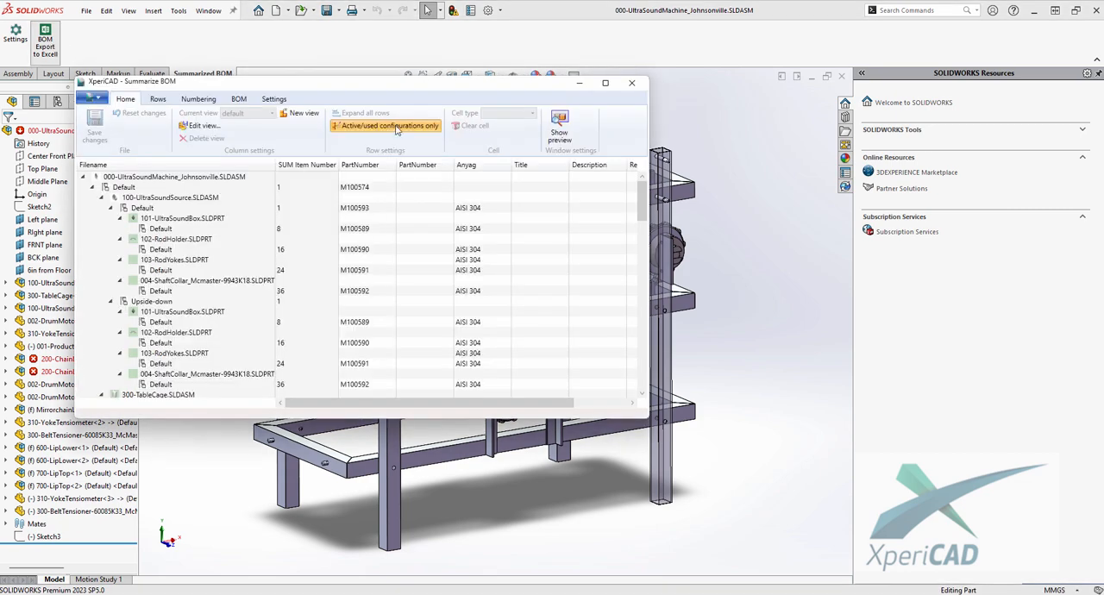
left_click_drag(428, 87, 496, 107)
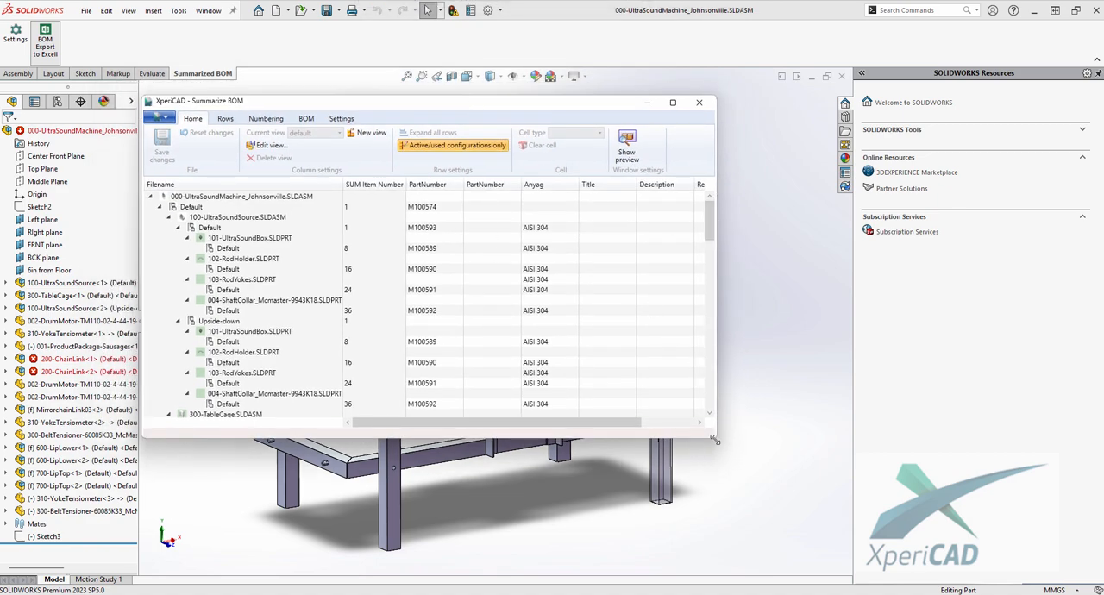
left_click_drag(714, 439, 878, 517)
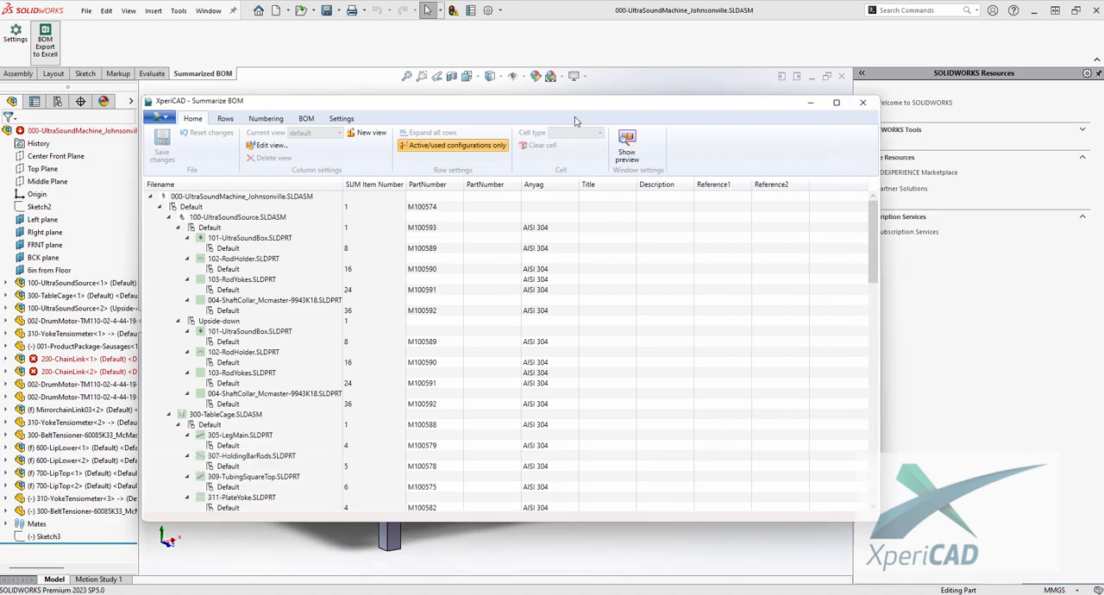
left_click_drag(572, 99, 559, 78)
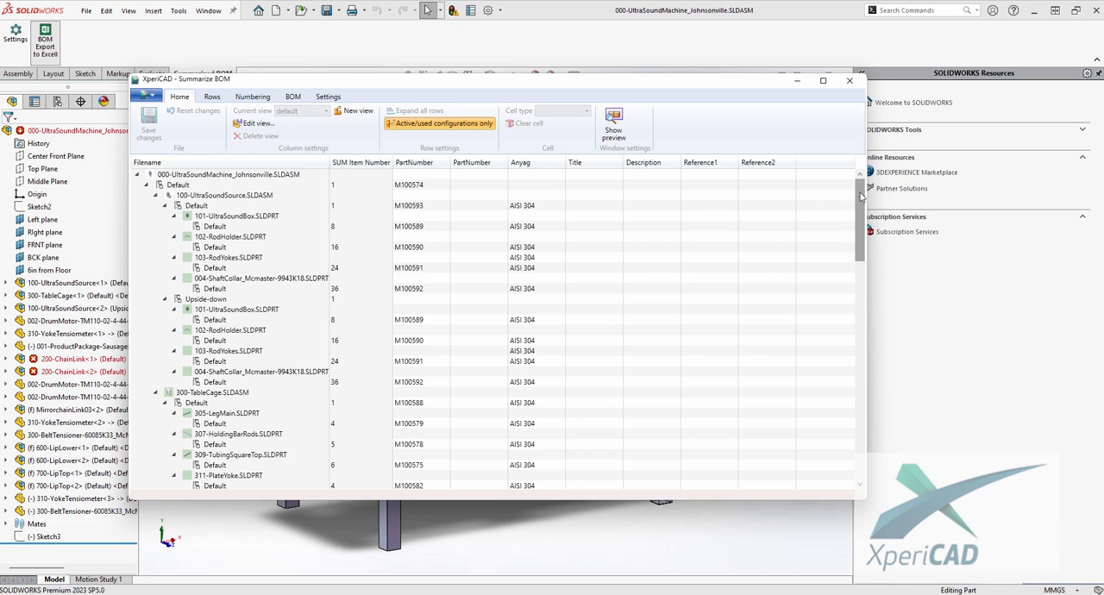
mouse_move(859, 192)
left_mouse_down()
mouse_move(862, 312)
mouse_move(851, 185)
left_mouse_up()
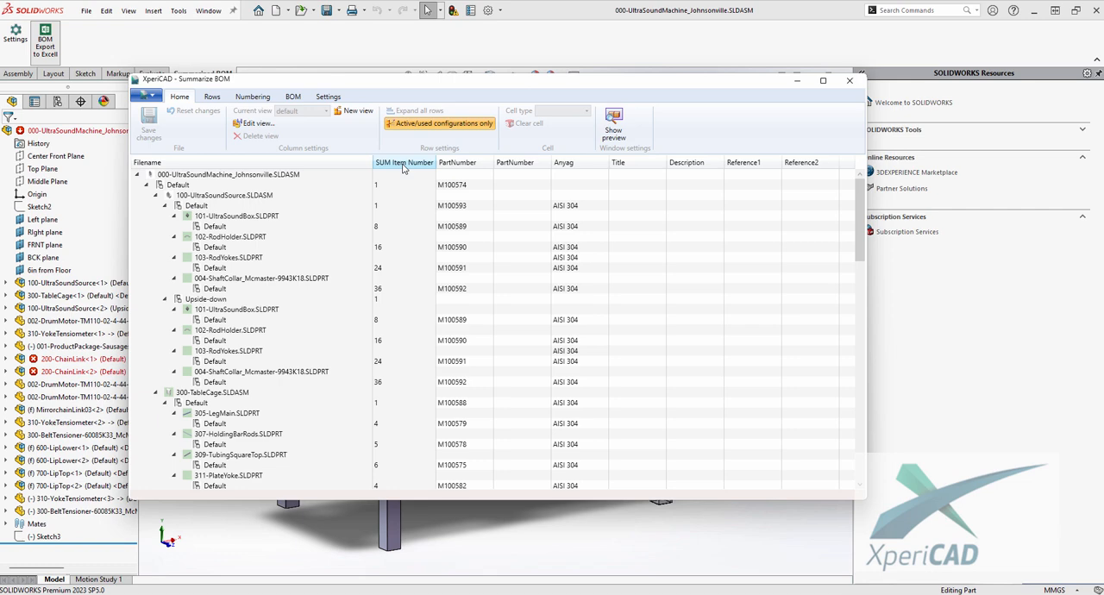
- Examine the summed item numbers of the 102-RodHolder, 103-RodYokes and 004-ShaftCollar parts under 100-UltraSoundSource
left_click(379, 250)
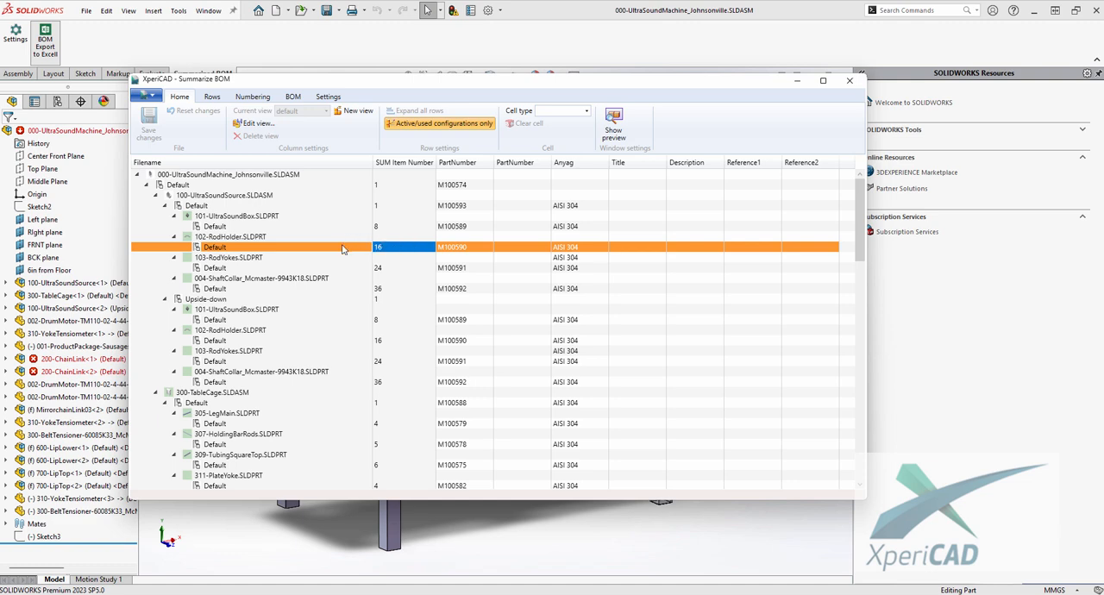
left_click(379, 269)
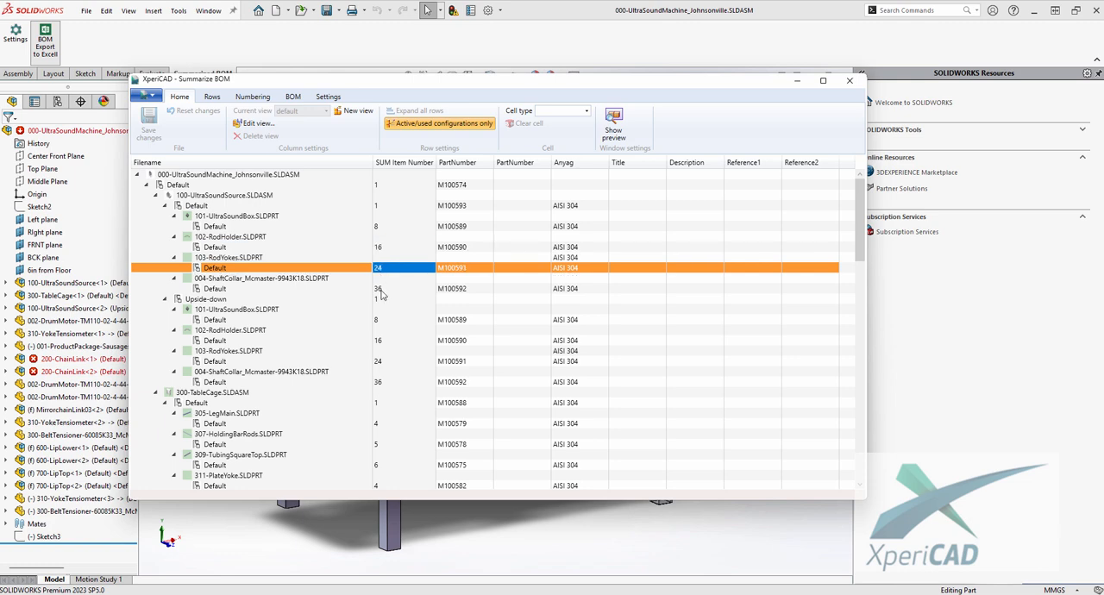
left_click(380, 290)
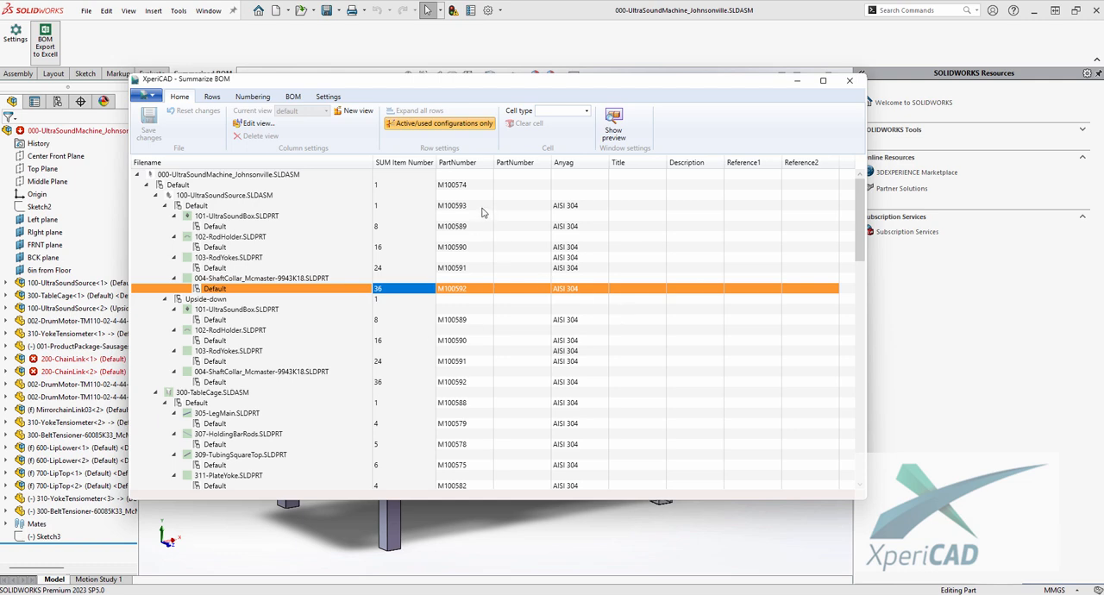
left_click_drag(490, 82, 481, 78)
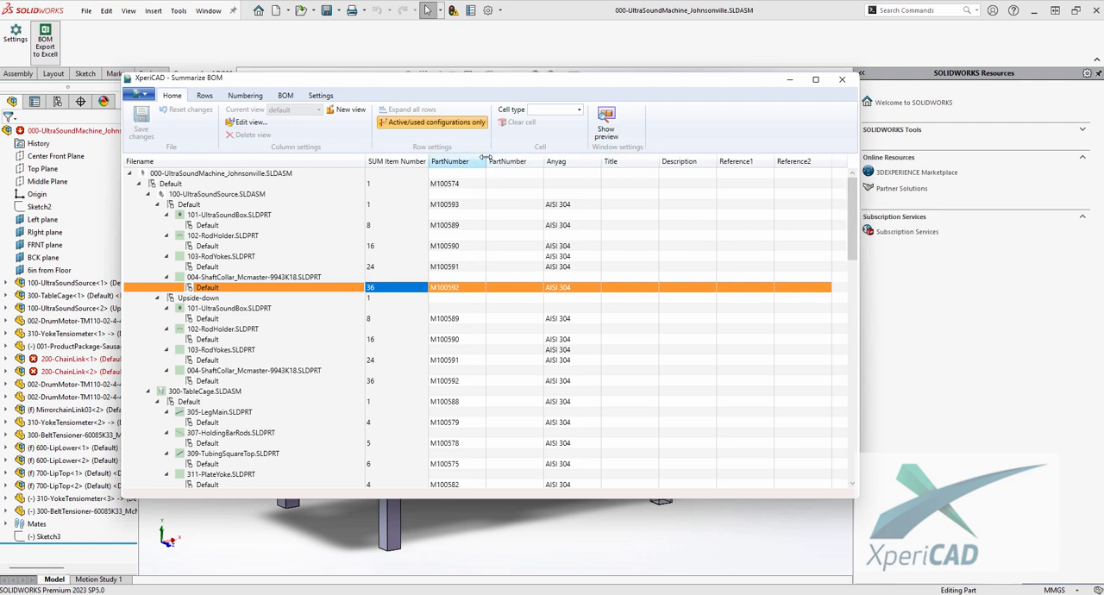
- Widen the first PartNumber column and create a new column view named Rajzszám
left_click_drag(484, 162, 508, 162)
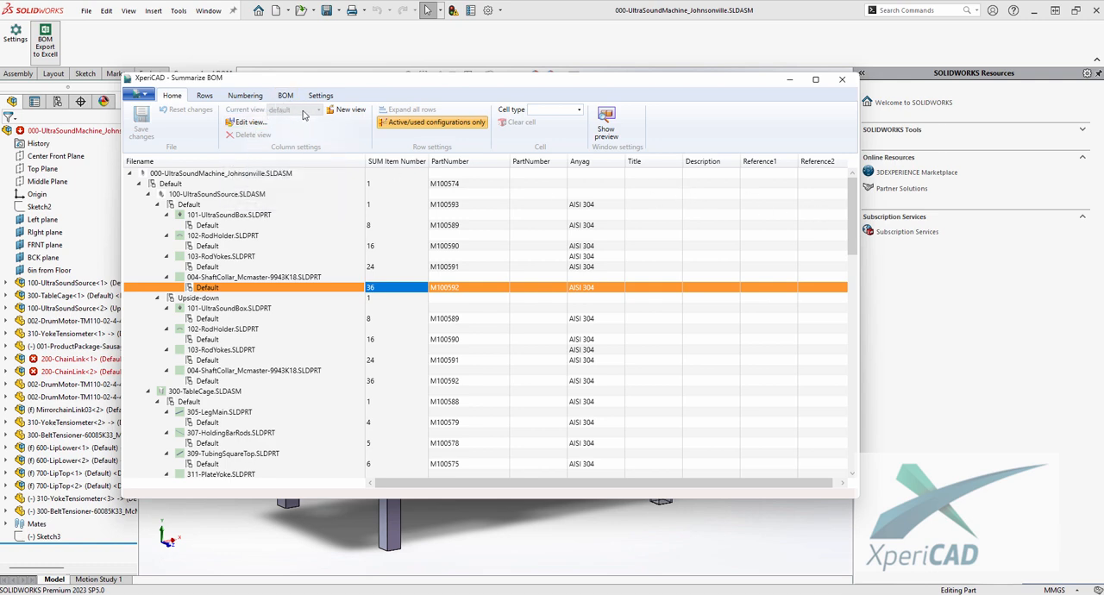
left_click(345, 111)
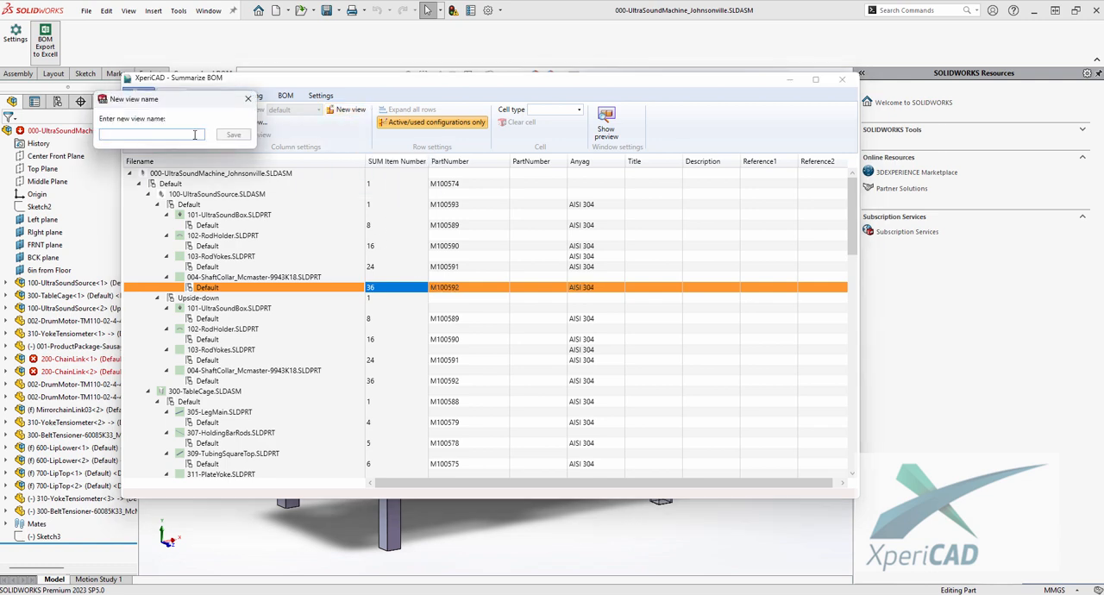
type("Rajzszám")
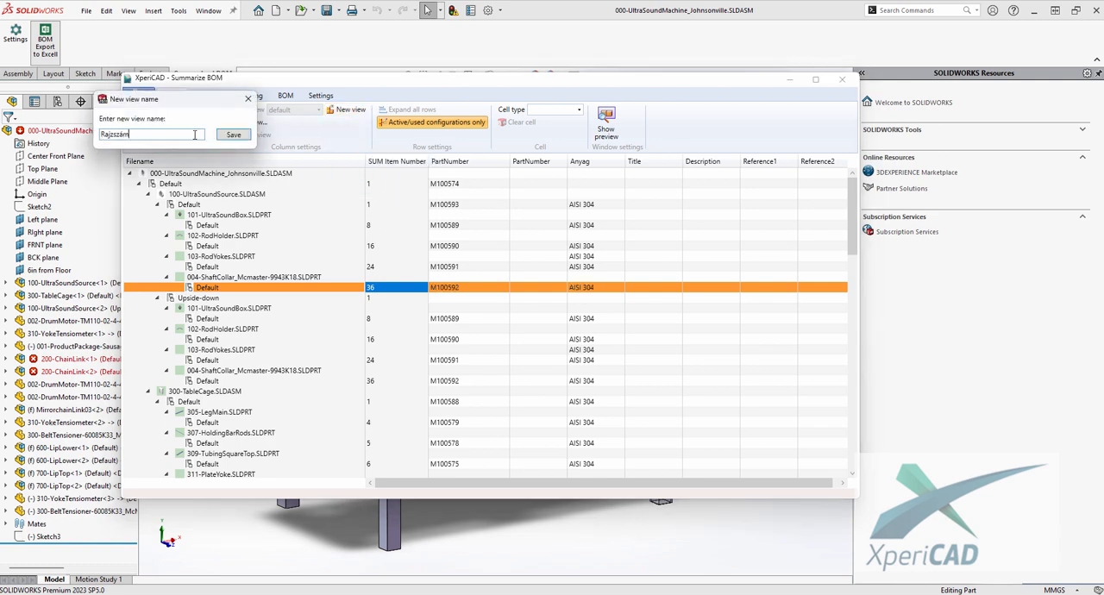
left_click(232, 134)
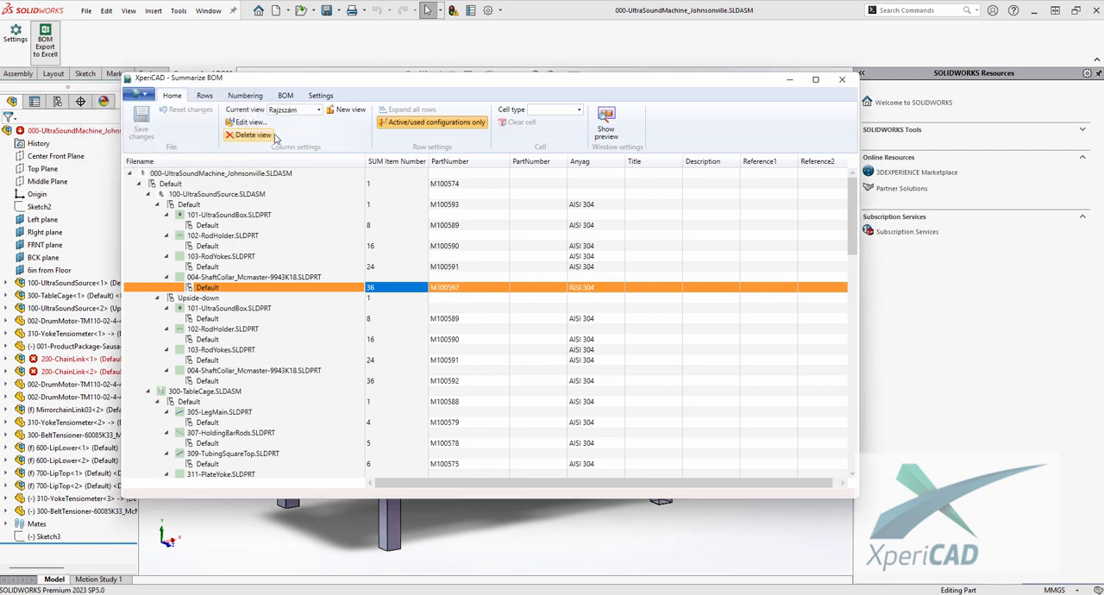
- Remove the Reference1, Reference2, Description and Title columns from the Rajzszám view
left_click(245, 127)
scroll(362, 211, "down", 1)
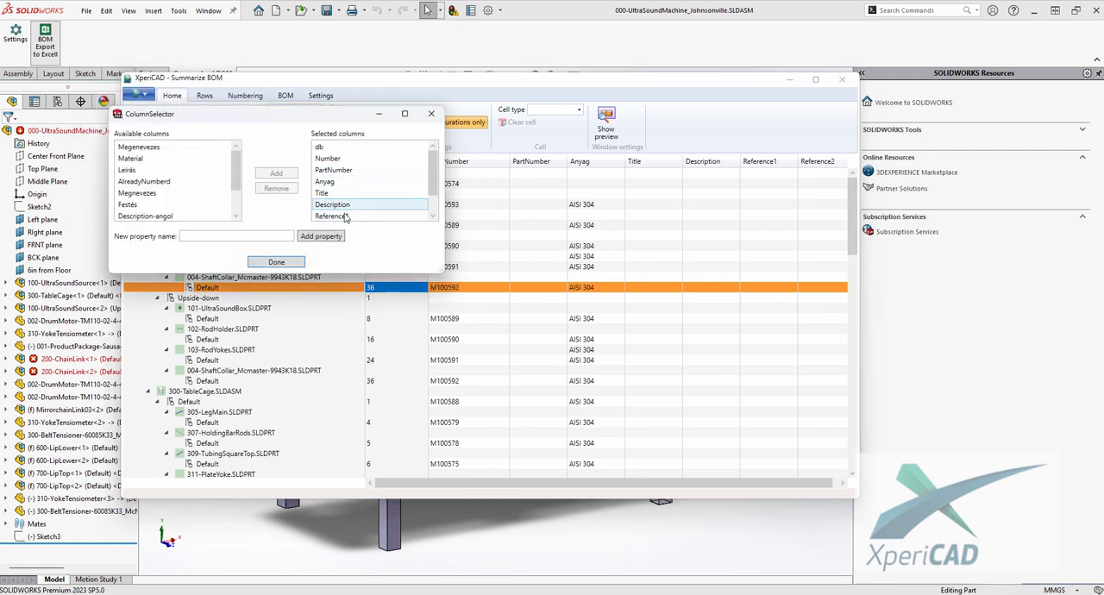
left_click(362, 193)
scroll(198, 220, "down", 1)
left_click(276, 188)
left_click(336, 204)
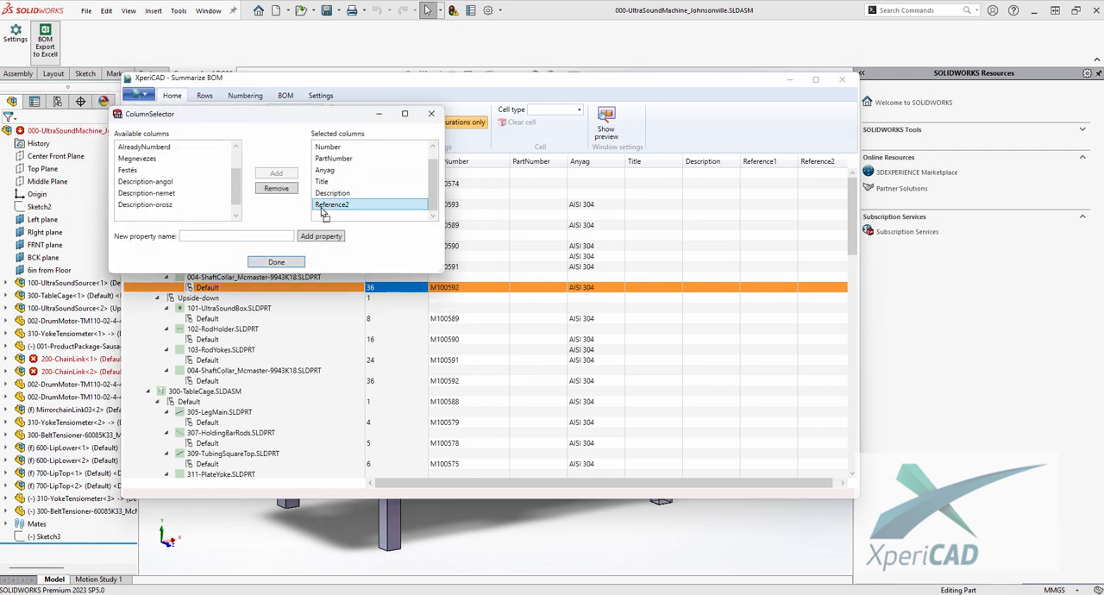
left_click(276, 188)
left_click(334, 206)
left_click(275, 188)
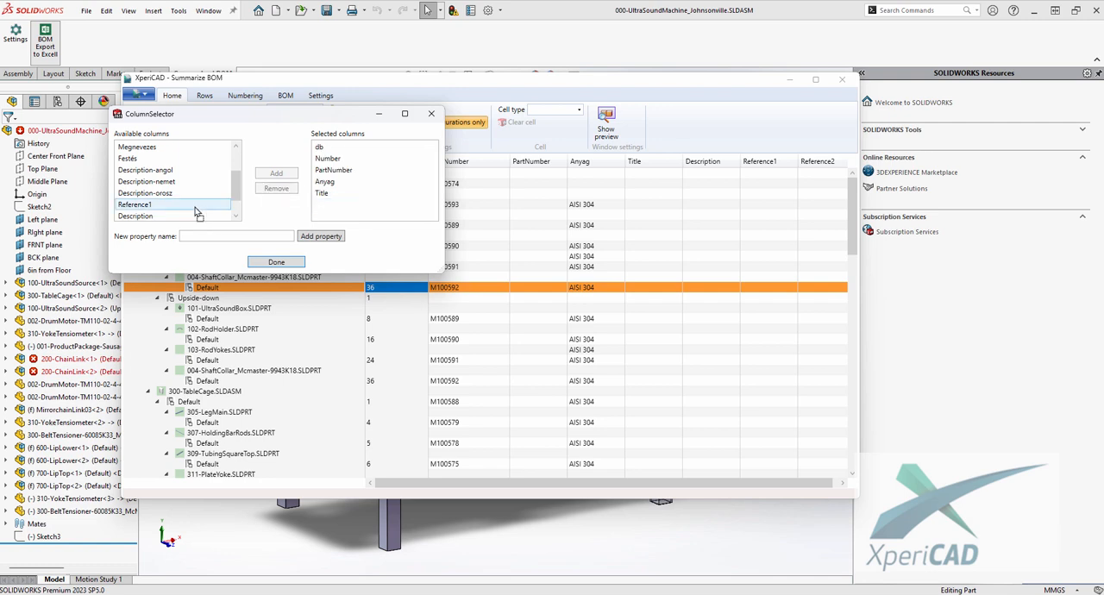
left_click(322, 193)
left_click(276, 188)
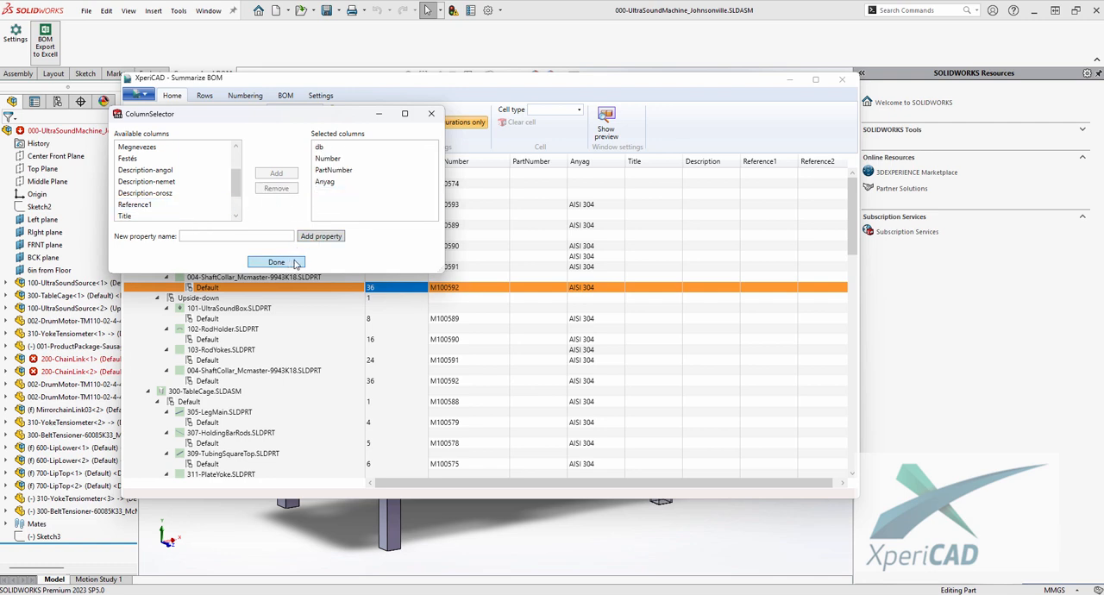
left_click(288, 261)
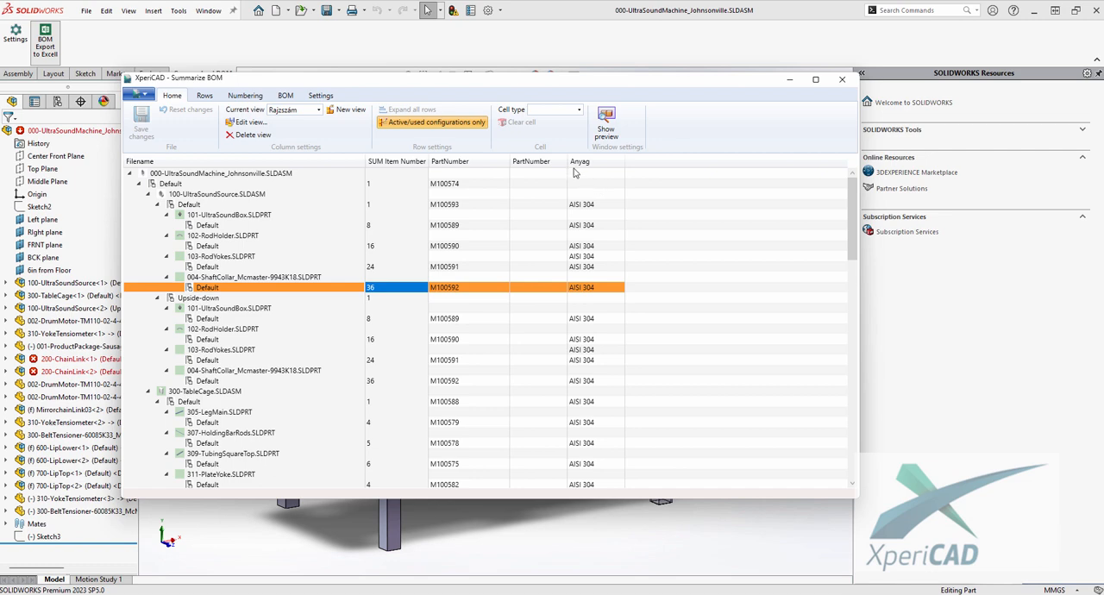
- Edit the Rajzszám view again and remove the PartNumber property from its selected columns
left_click(248, 121)
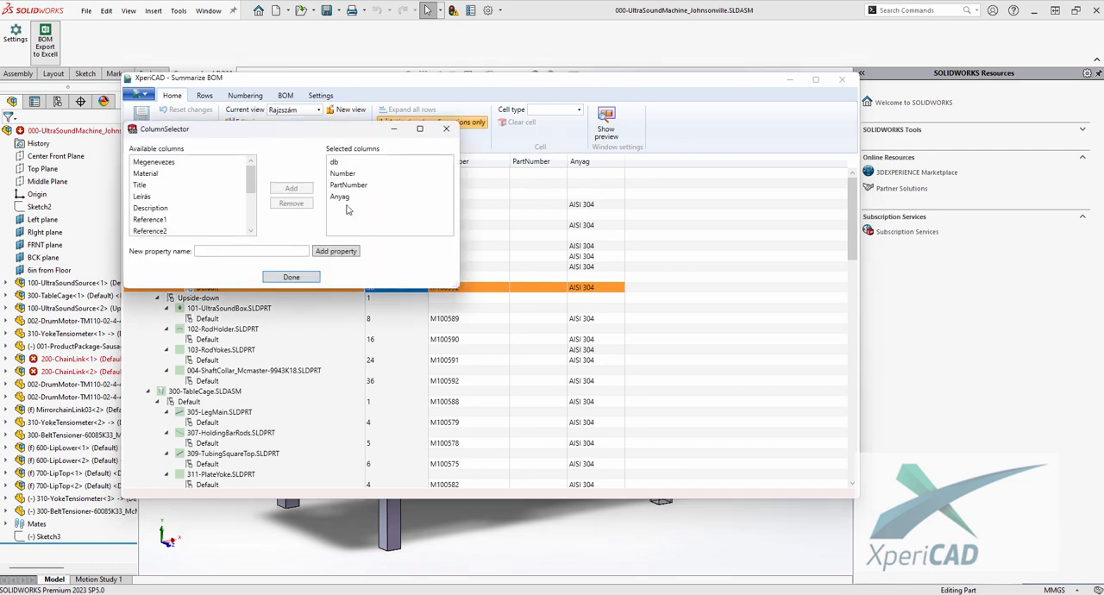
left_click(360, 188)
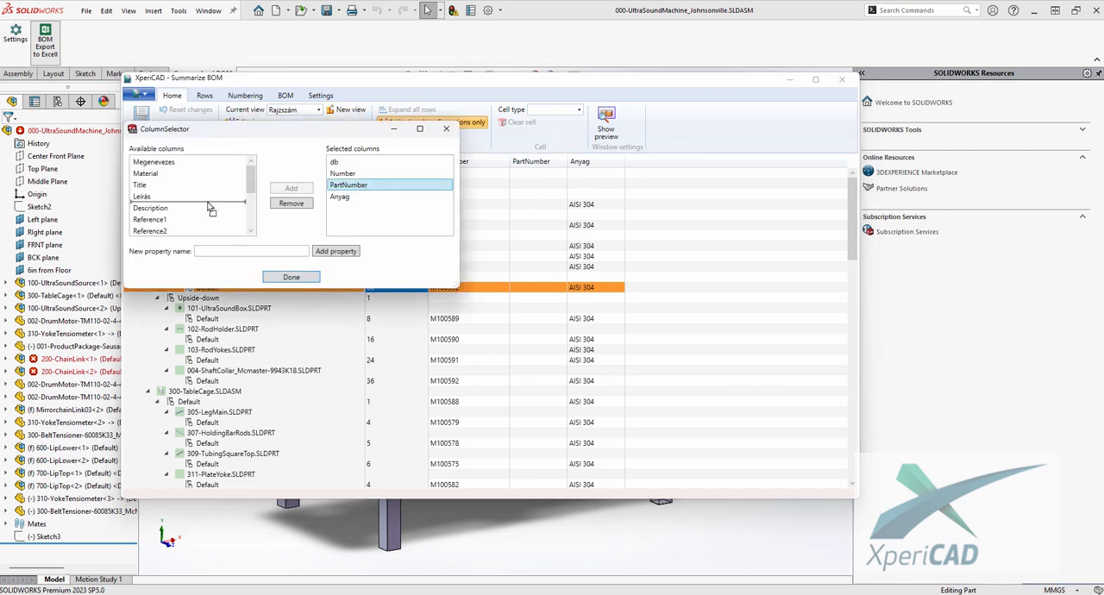
left_click(288, 203)
left_click(291, 278)
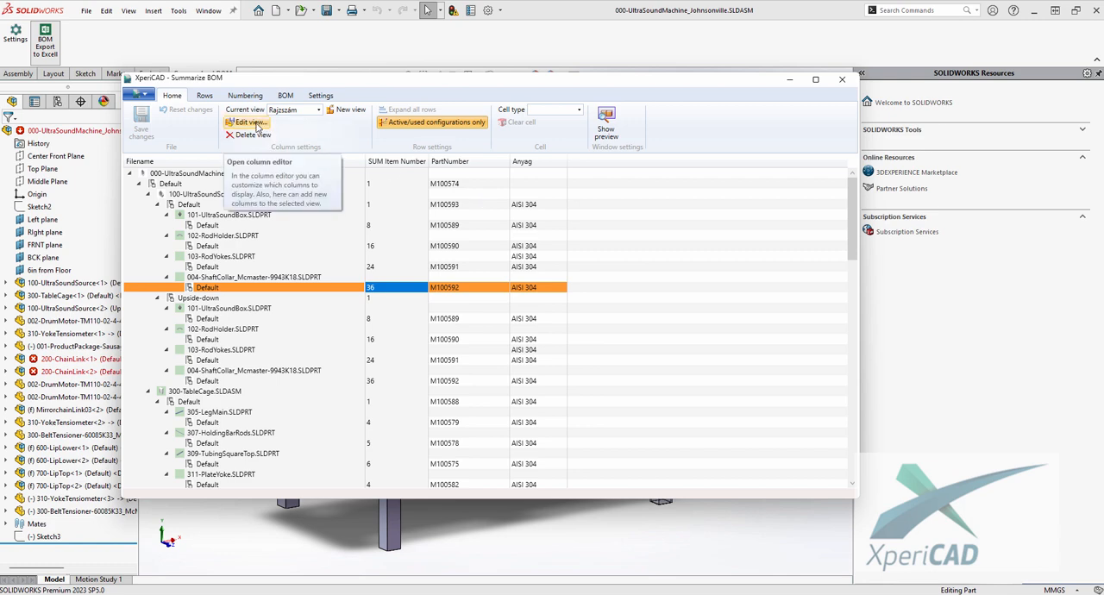
- Add a new property column named Megnevezés to the Rajzszám view
left_click(256, 124)
left_click(250, 265)
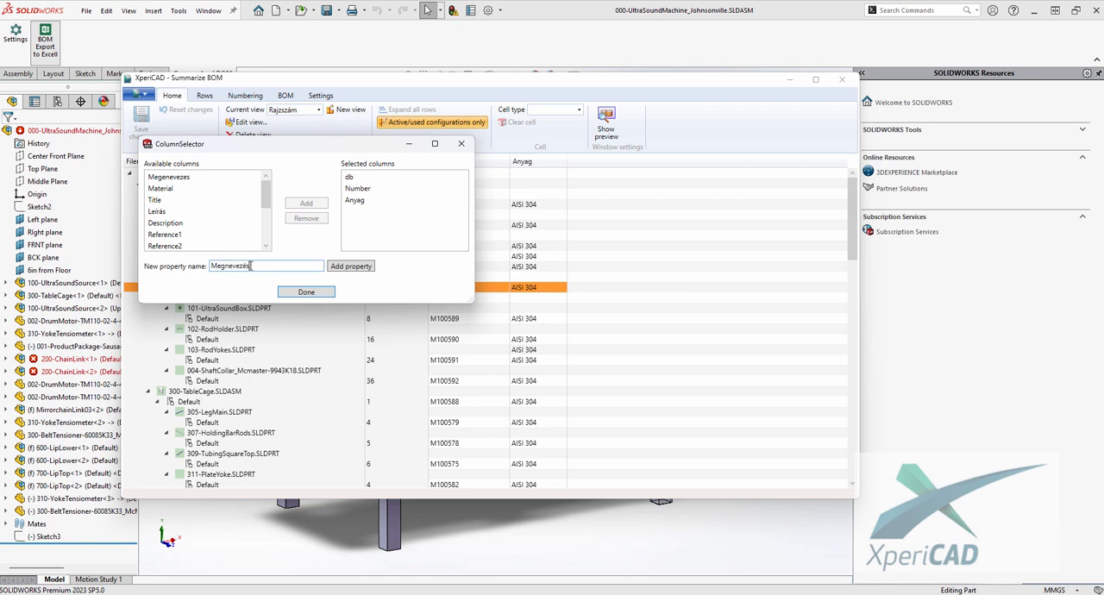
left_click(345, 266)
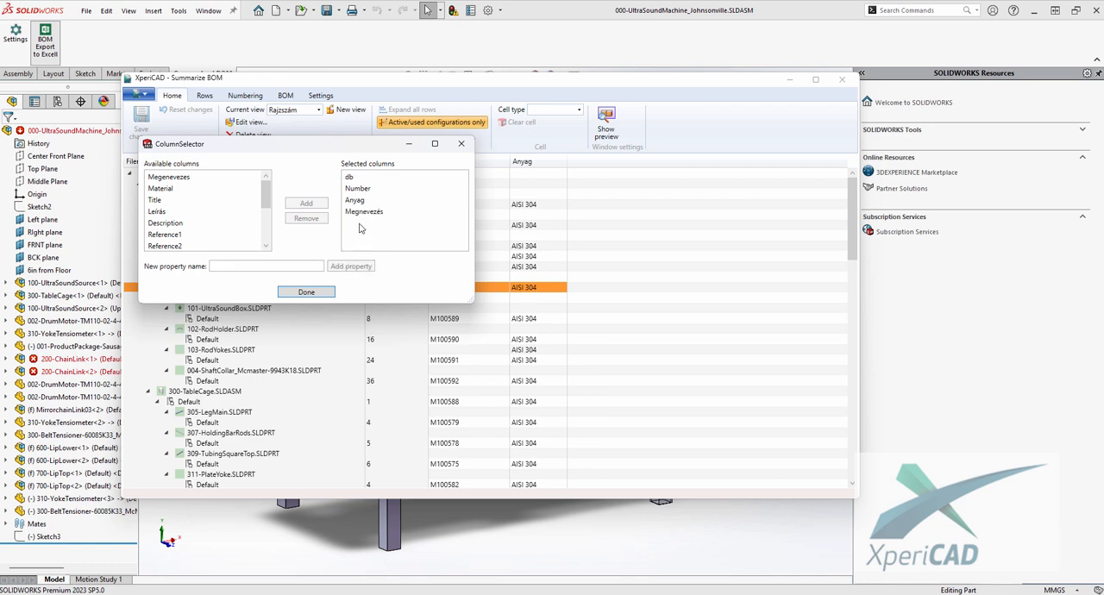
left_click(317, 295)
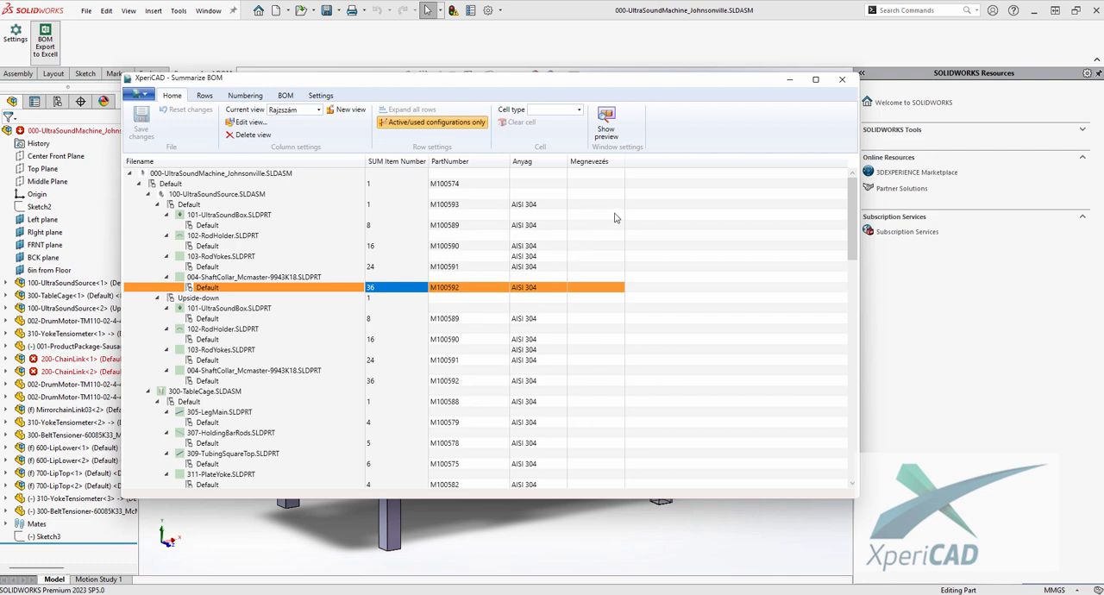
- Enter Ultra Sound as the Megnevezés of the Default configuration of 100-UltraSoundSource.SLDASM
left_click_drag(579, 83, 588, 82)
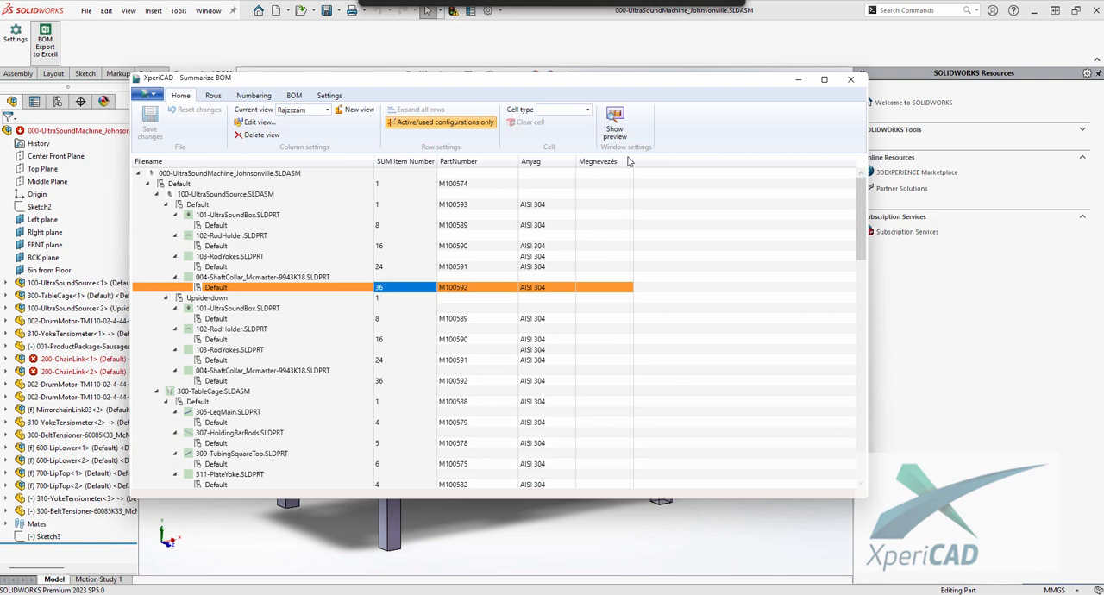
left_click(597, 196)
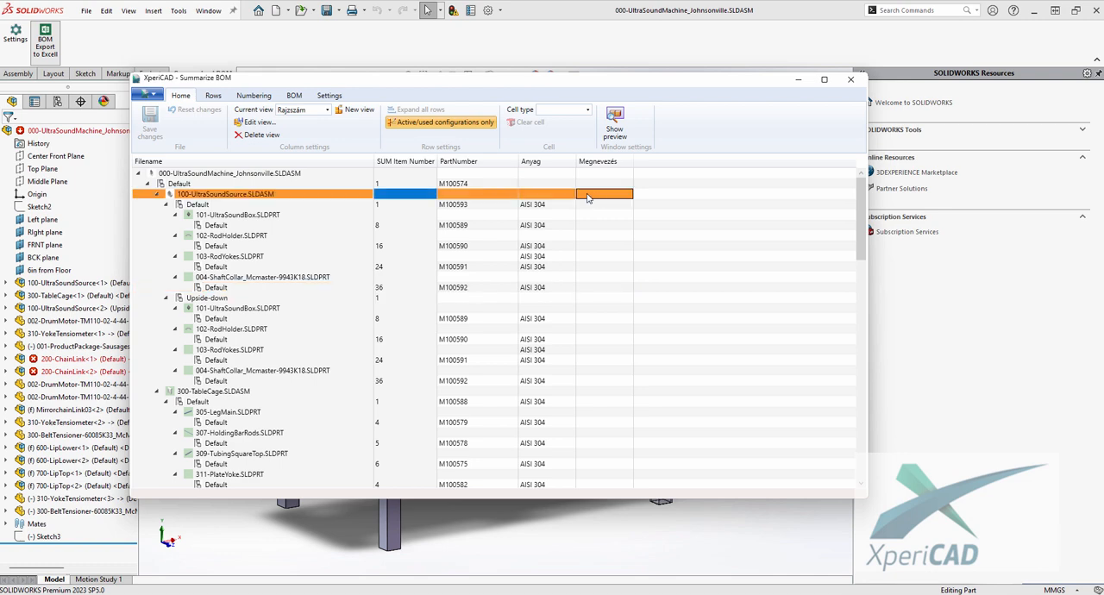
left_click(583, 194)
left_click(597, 204)
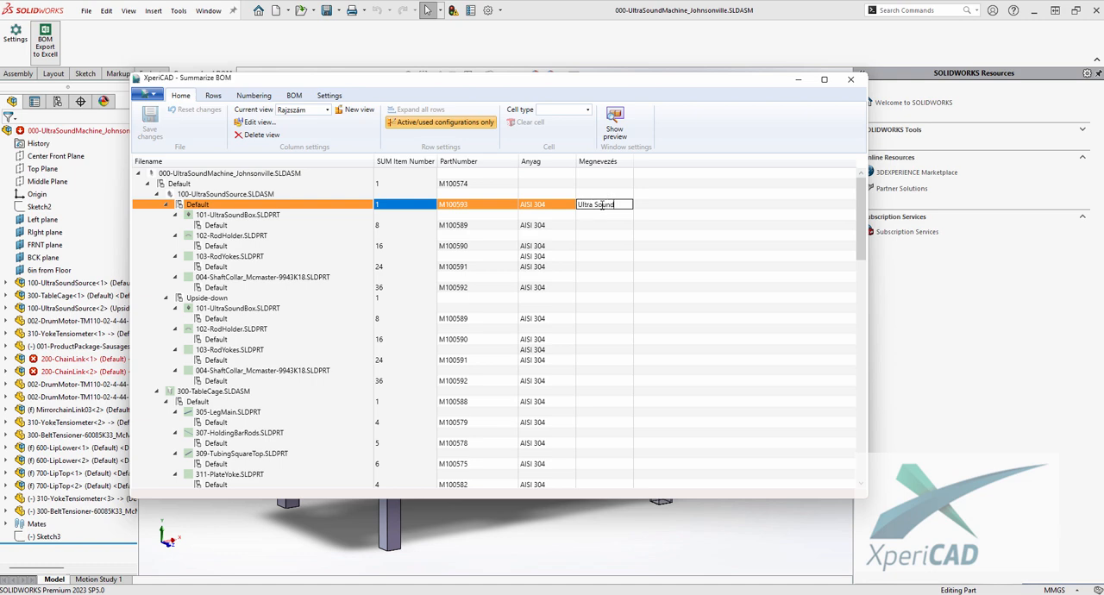
key("Return")
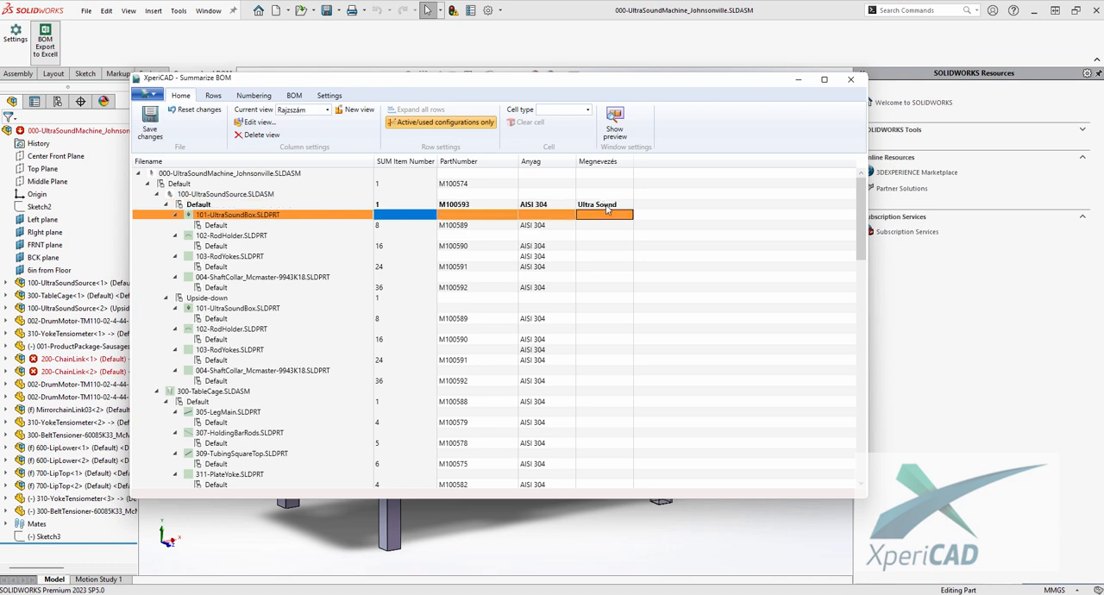
- Widen the Megnevezés column slightly and check the Ultra Sound cell against its neighbouring cells
left_click(615, 206)
left_click(593, 215)
left_click(234, 205)
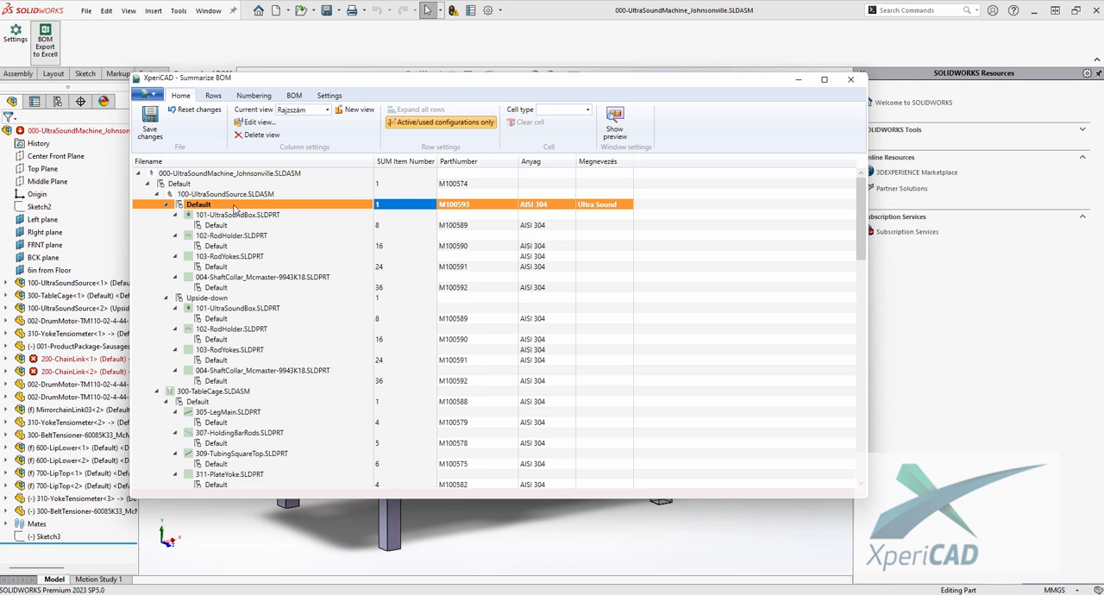
left_click(593, 216)
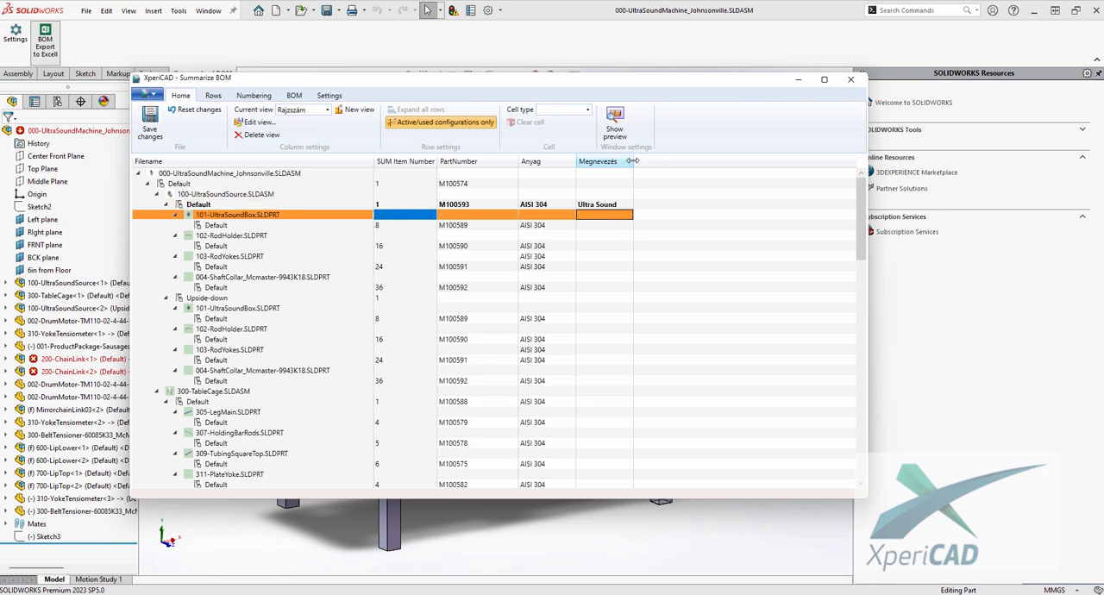
left_click_drag(633, 161, 645, 161)
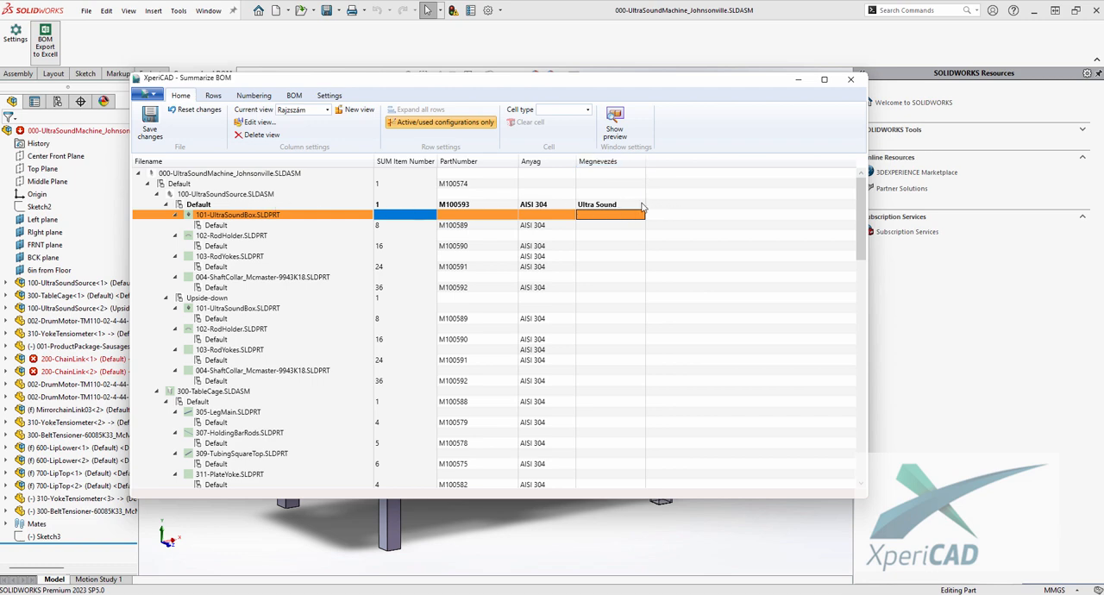
left_click(624, 206)
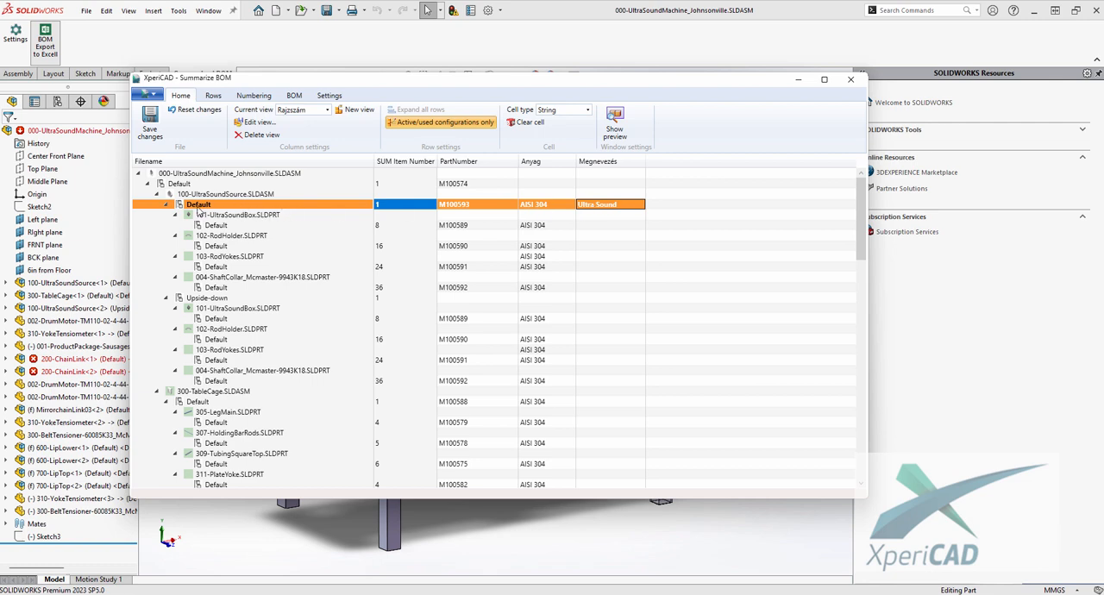
left_click(599, 197)
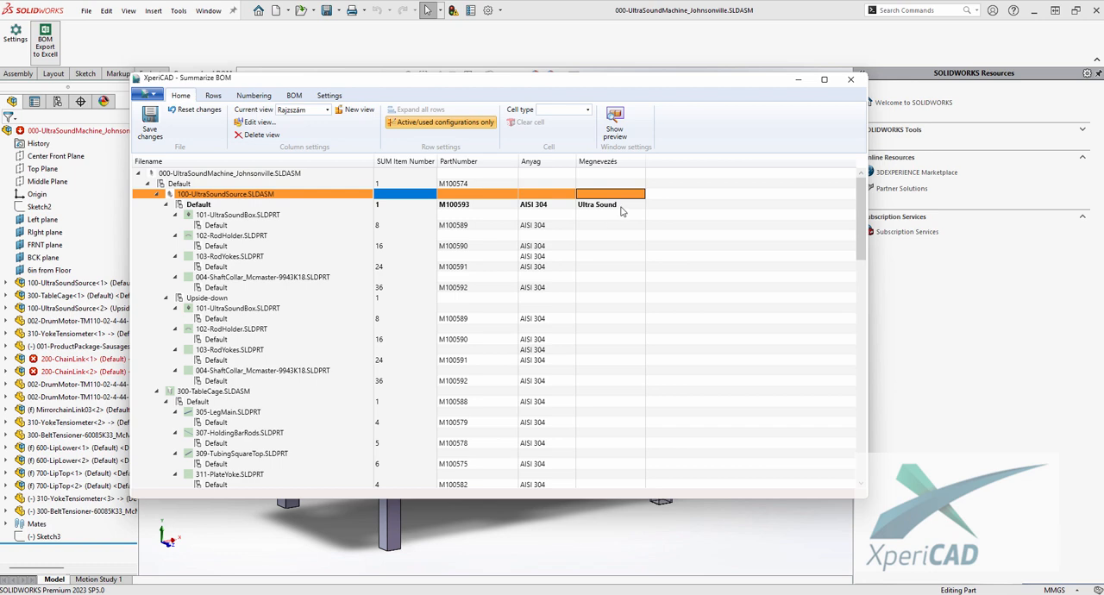
- Save the pending BOM property changes and check the Ultra Sound cell of 100-UltraSoundSource.SLDASM's Default configuration
left_click(624, 206)
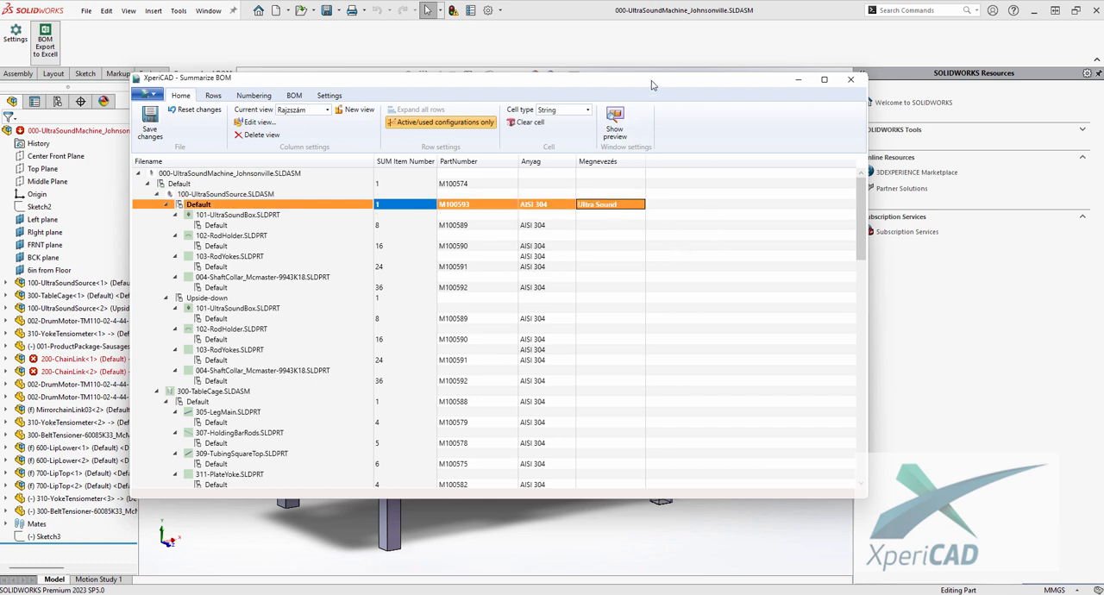
left_click_drag(653, 85, 657, 81)
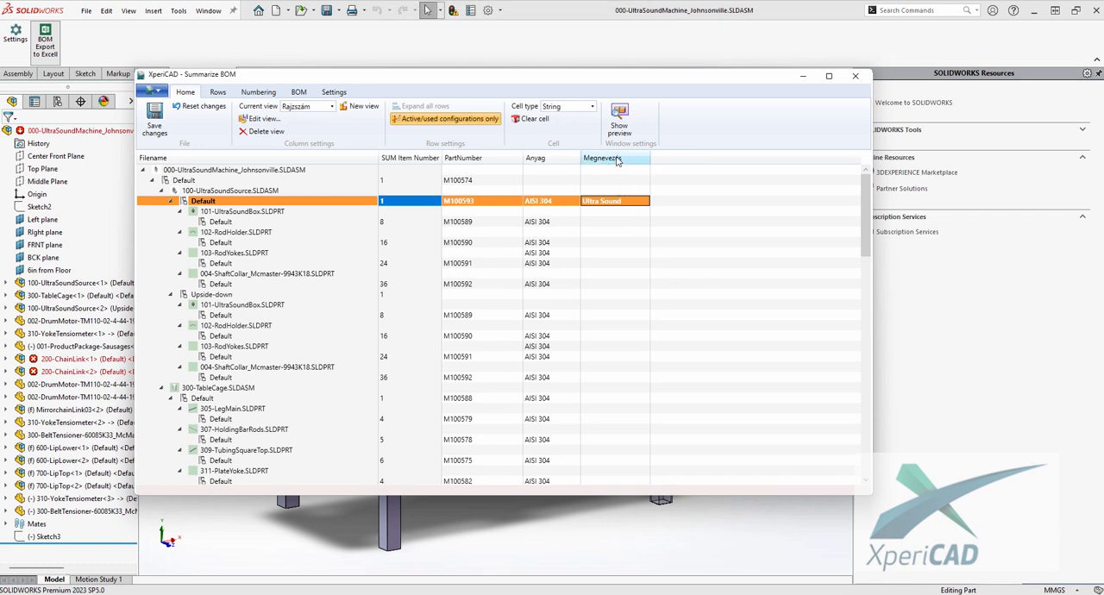
left_click(591, 264)
left_click(602, 263)
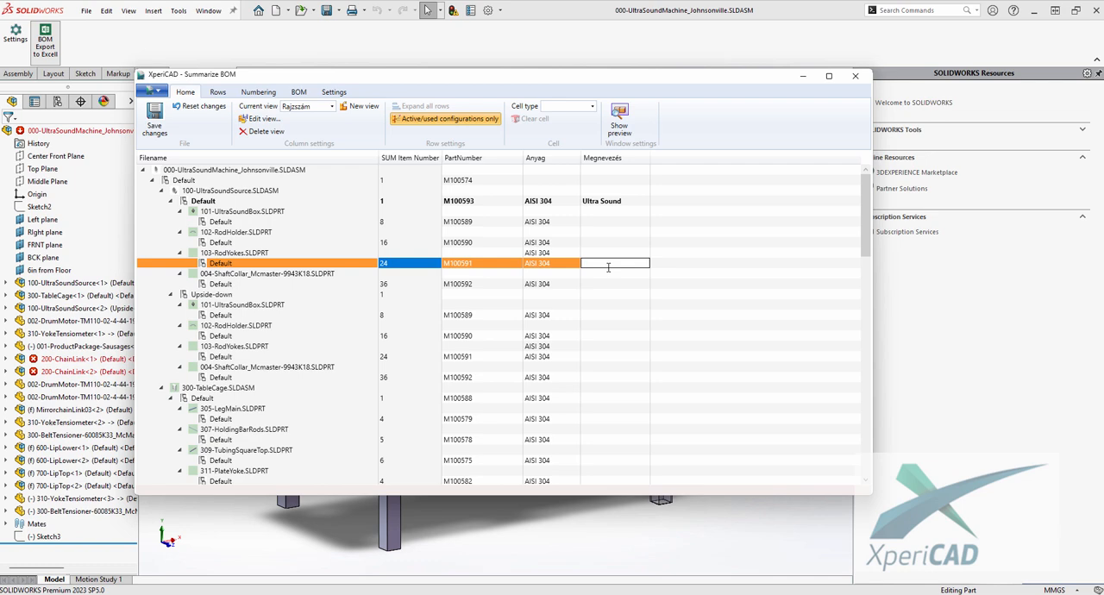
left_click(623, 204)
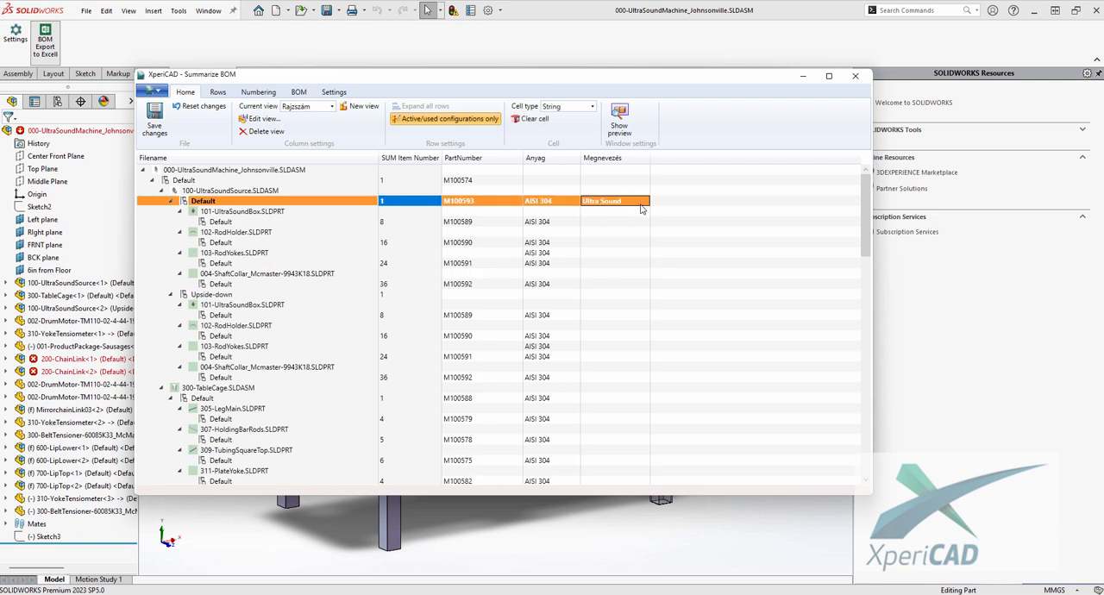
left_click(159, 127)
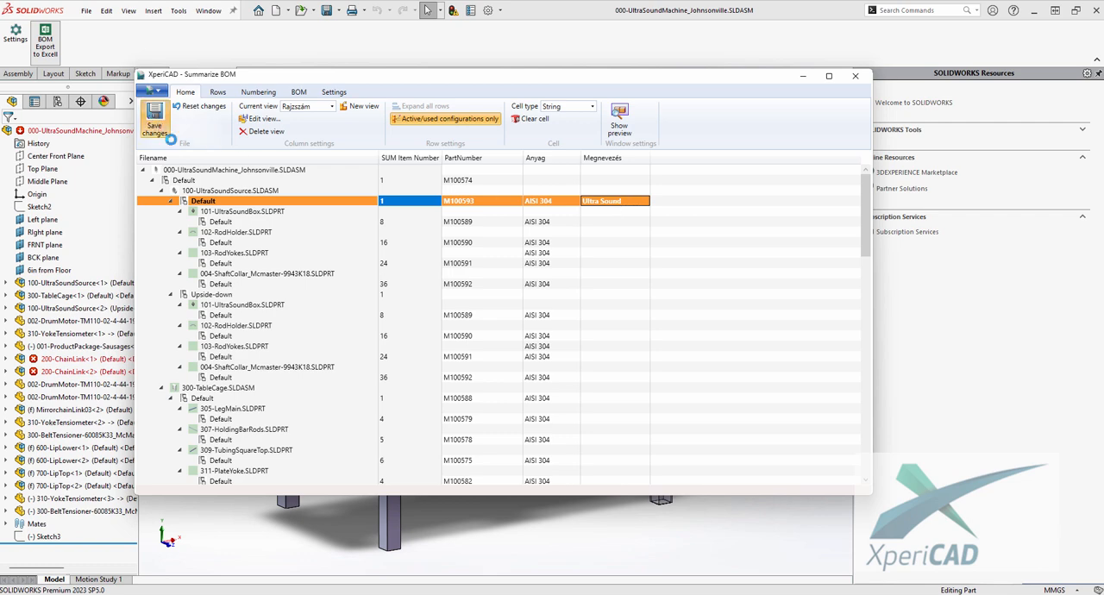
left_click(601, 222)
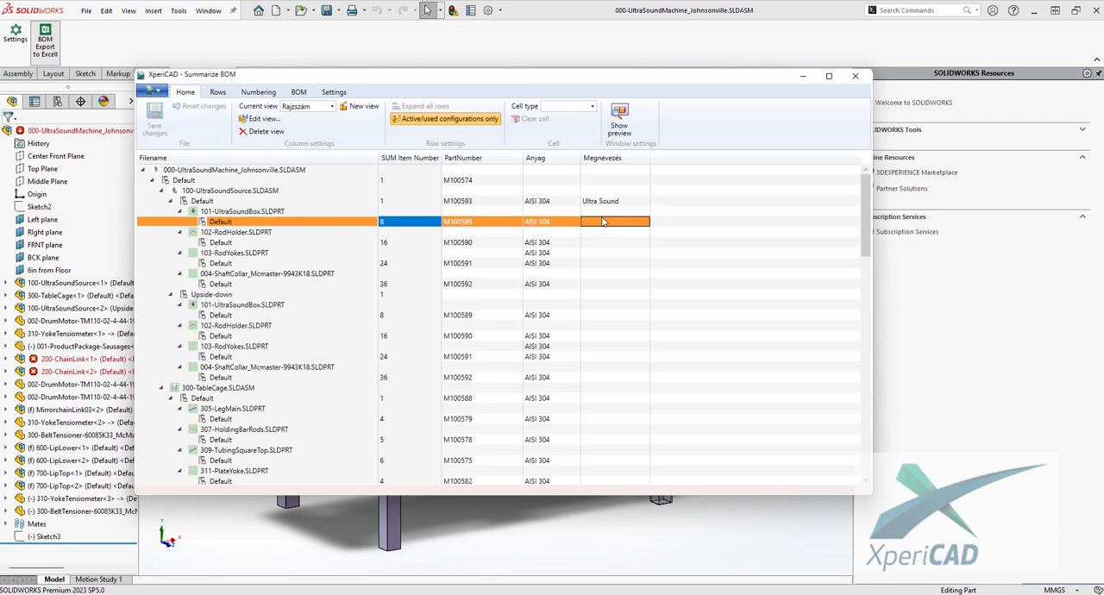
left_click(602, 202)
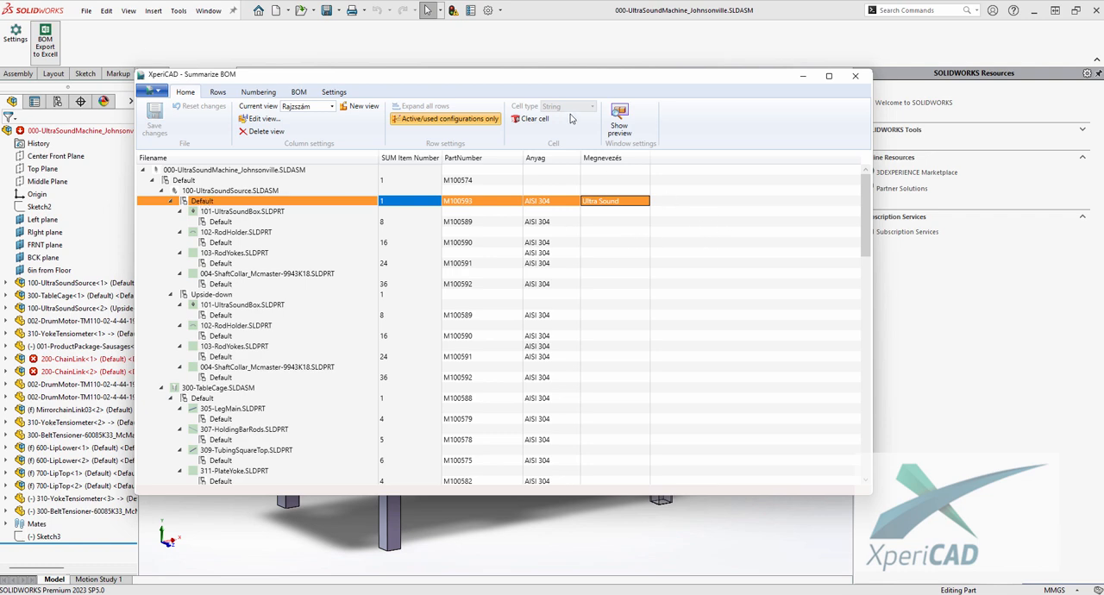
left_click_drag(573, 77, 584, 76)
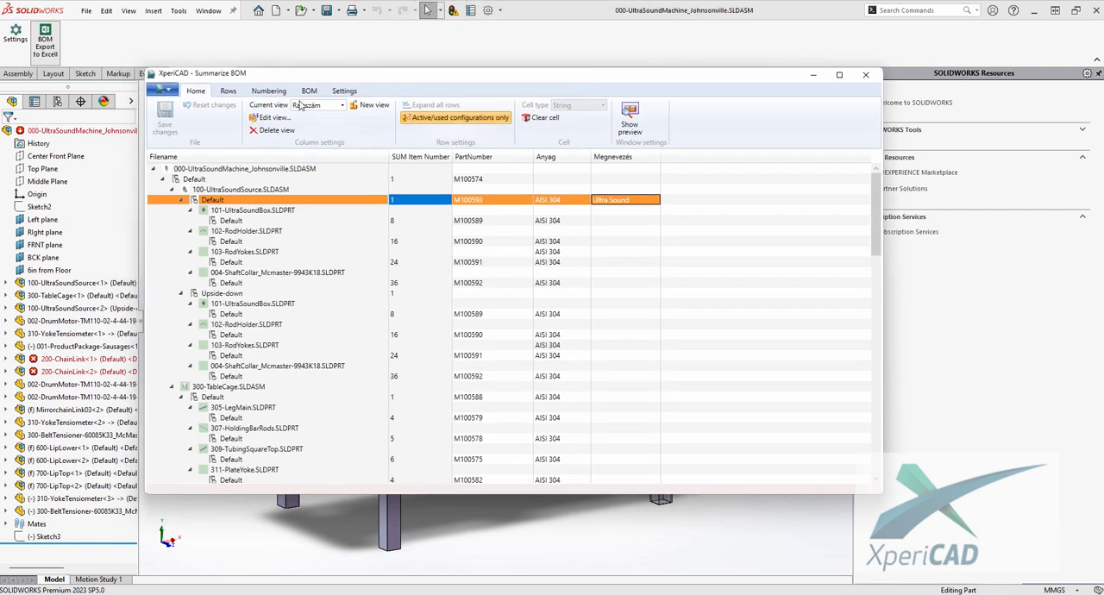
- Set the expansion depth of the BOM rows to 1 and apply it
left_click(225, 91)
left_click(178, 107)
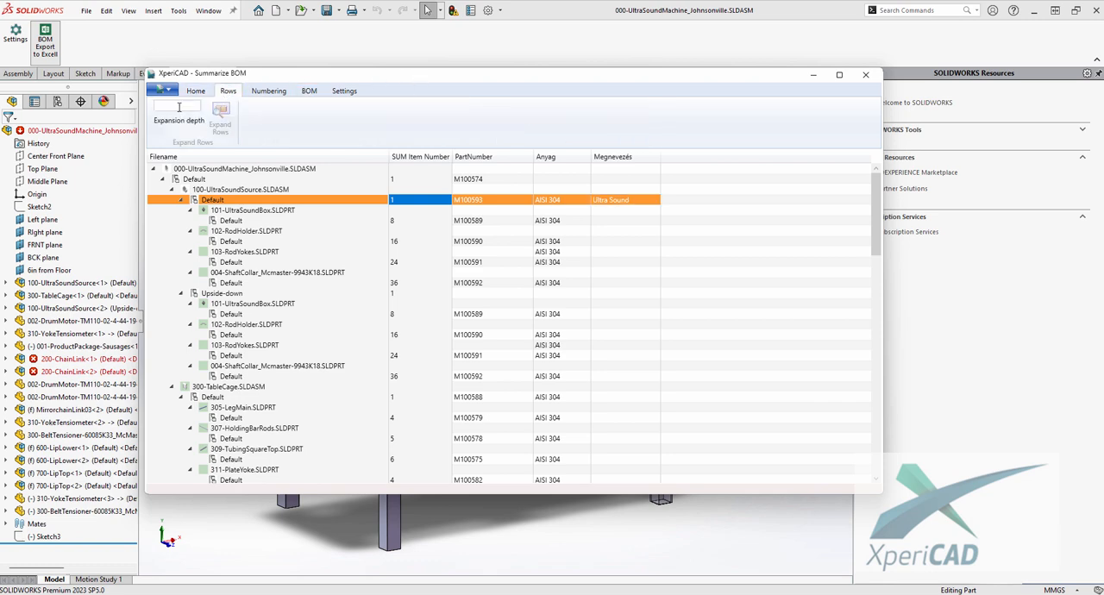
type("1")
left_click(220, 120)
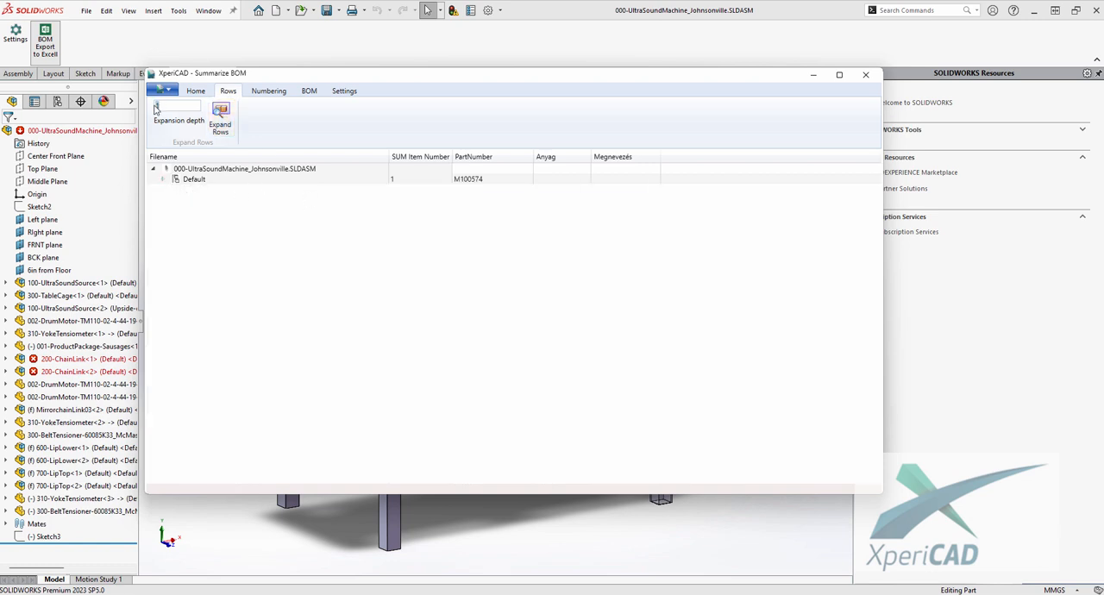
- Expand the BOM rows to a depth of 2, and again to a depth of 3
key("BackSpace")
type("2")
left_click(220, 121)
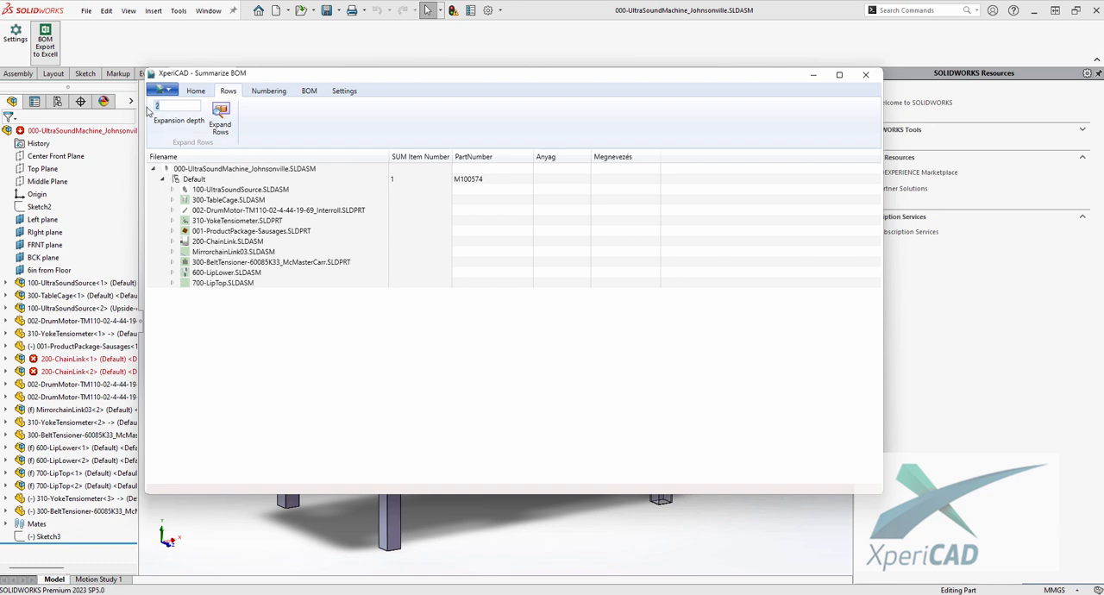
type("3")
left_click(220, 118)
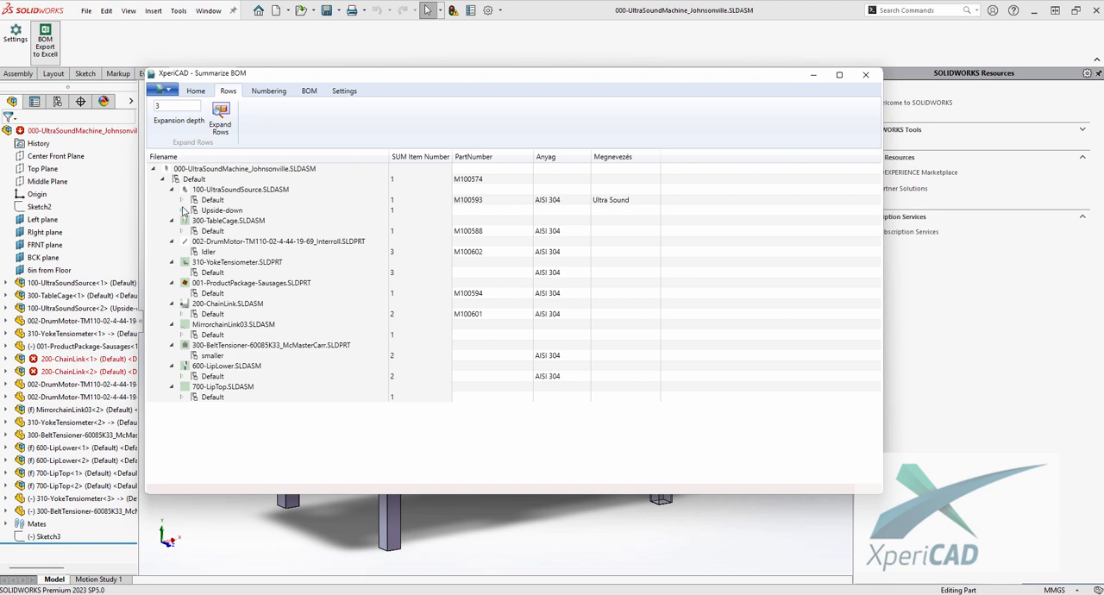
- Expand all rows of the BOM and look through the full component list down to 700-LipTop.SLDASM
left_click(195, 92)
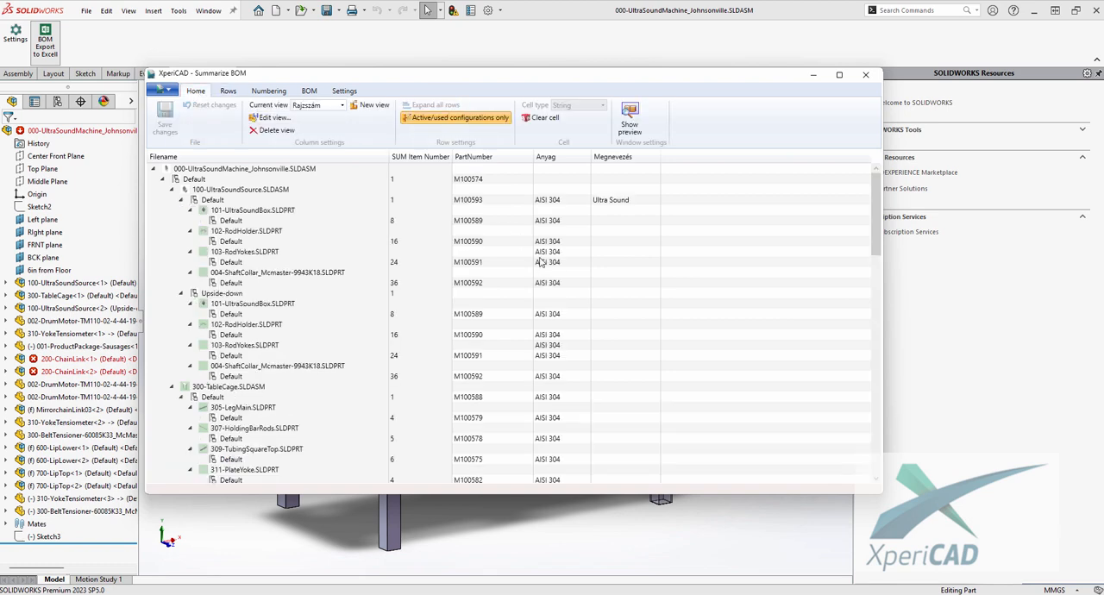
scroll(724, 265, "down", 5)
scroll(725, 266, "down", 9)
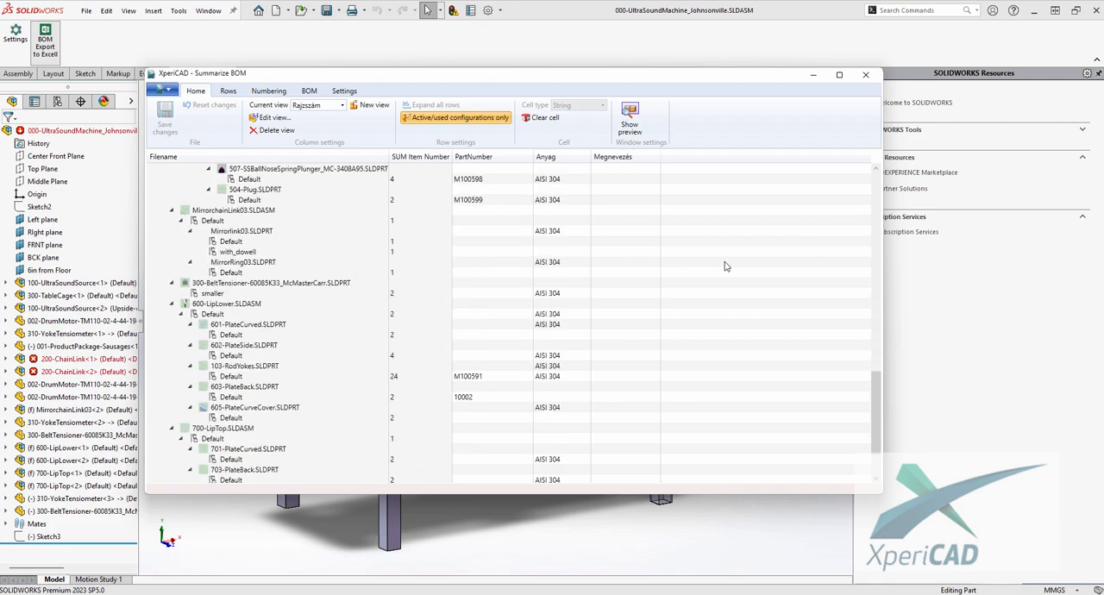
scroll(725, 267, "up", 12)
scroll(725, 266, "up", 10)
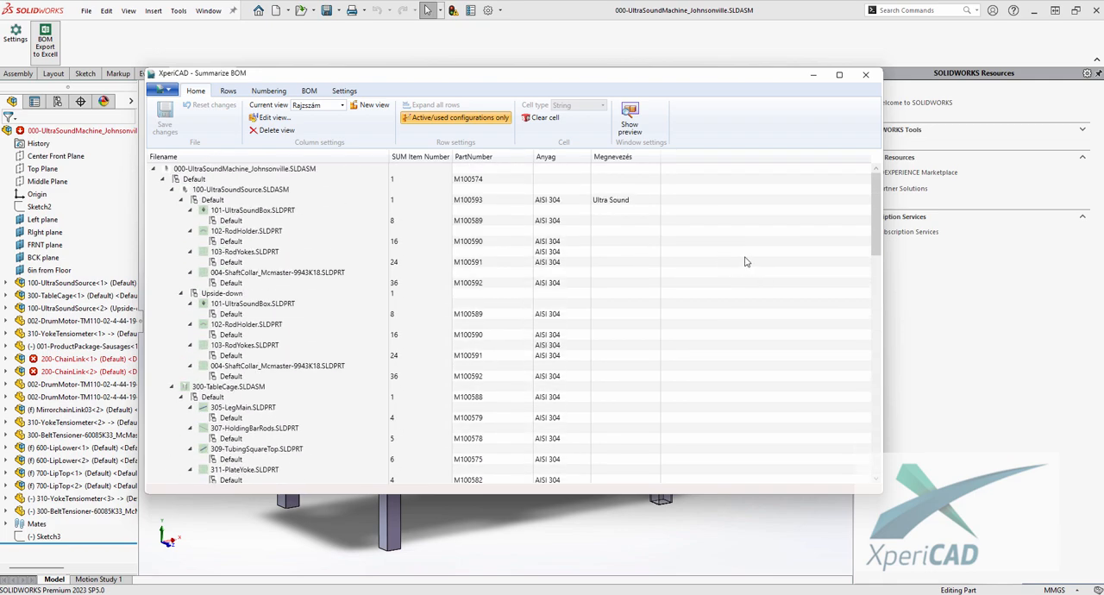
- Run the automatic part numbering on the BOM with XPCD as the project ID
left_click(270, 92)
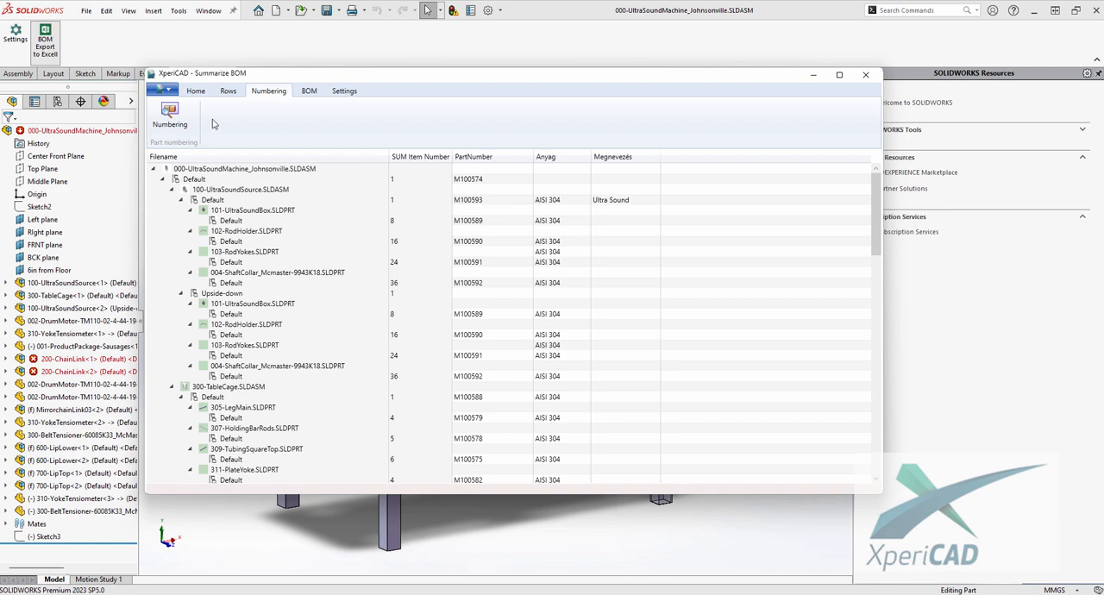
left_click(173, 118)
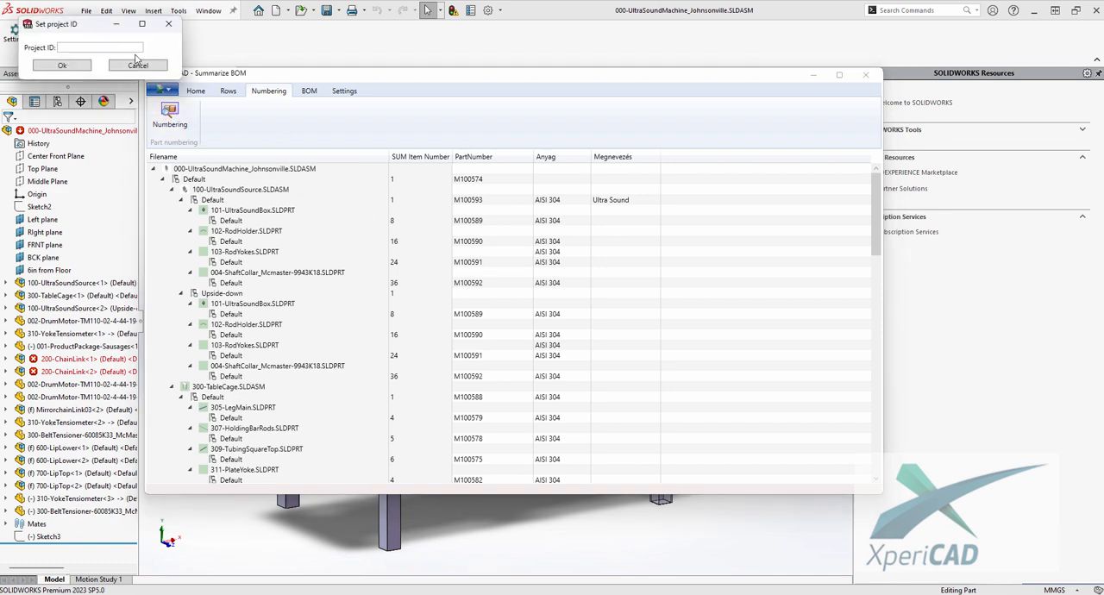
left_click_drag(76, 26, 478, 260)
left_click(475, 282)
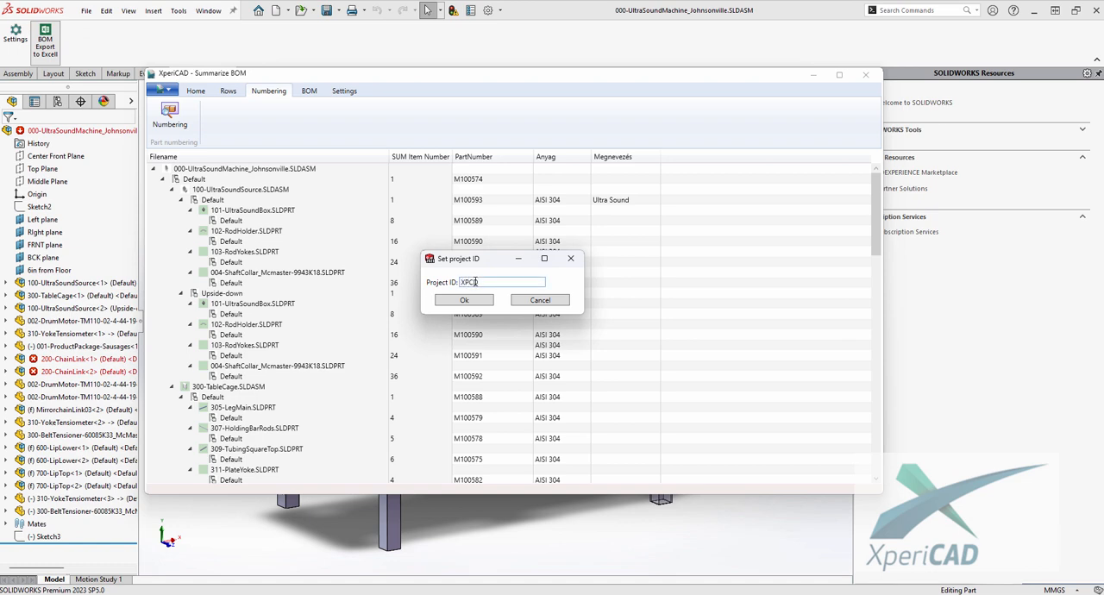
left_click(464, 300)
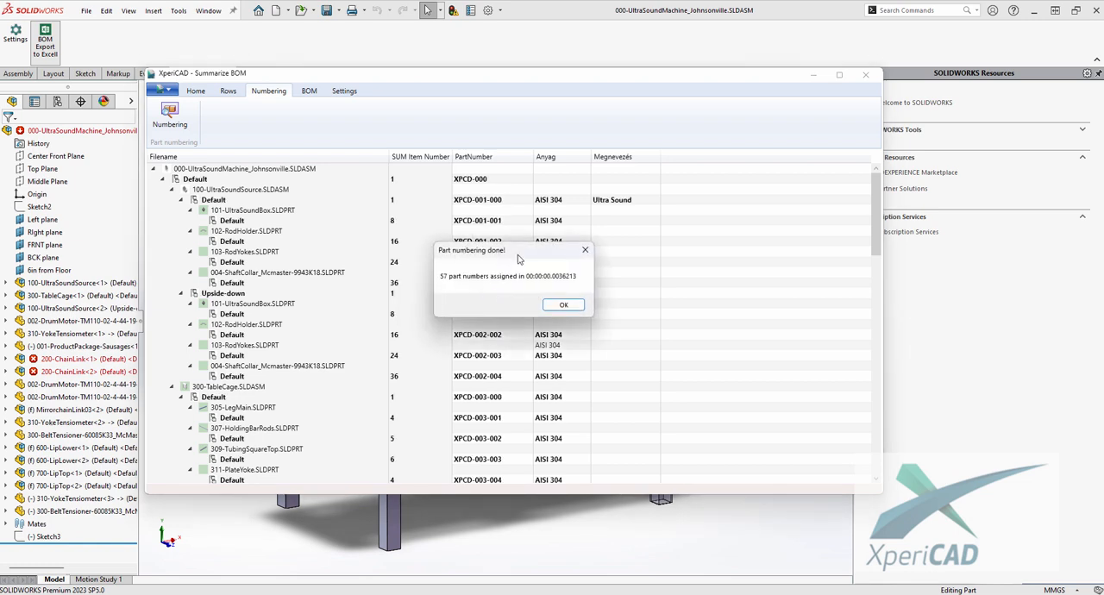
left_click_drag(544, 254, 649, 248)
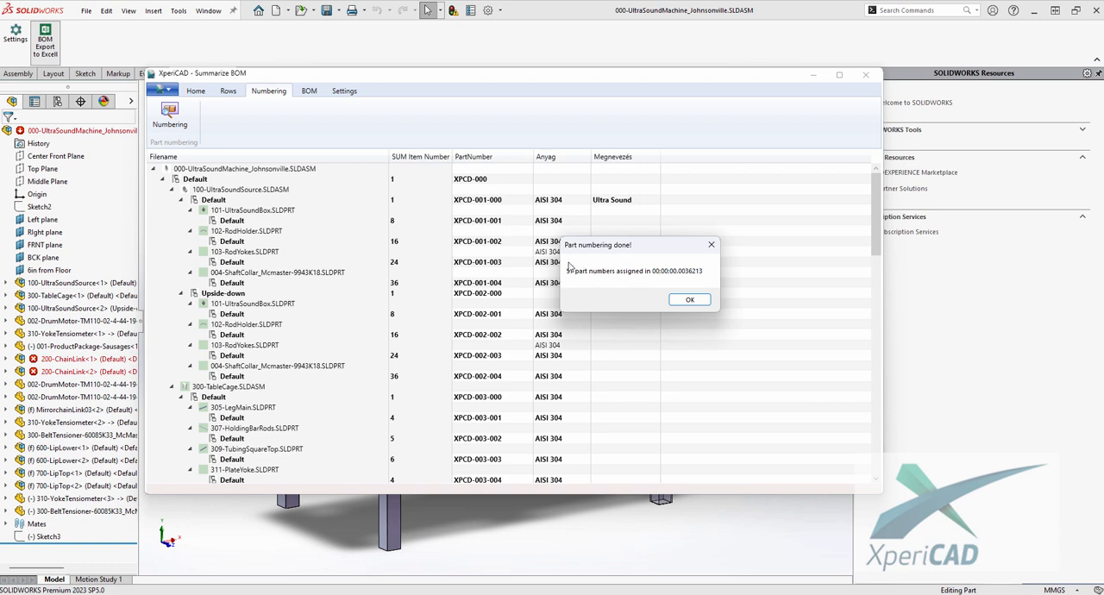
left_click(690, 300)
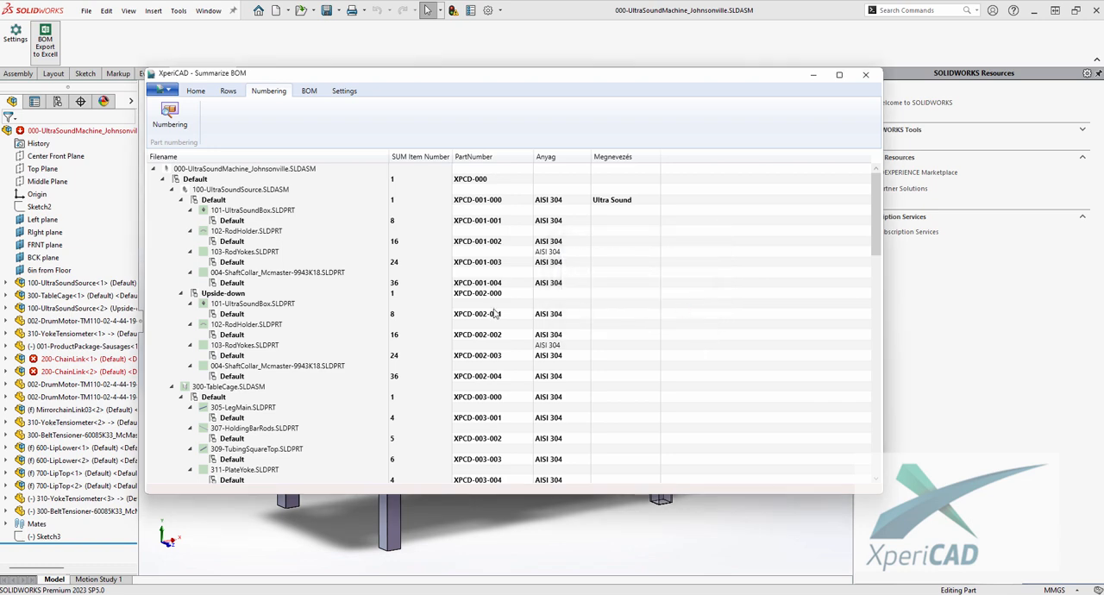
- Examine the assigned part numbers of the Upside-down configuration and of 400-LidUpper.SLDASM with its Dome and SideWall parts
left_click(491, 294)
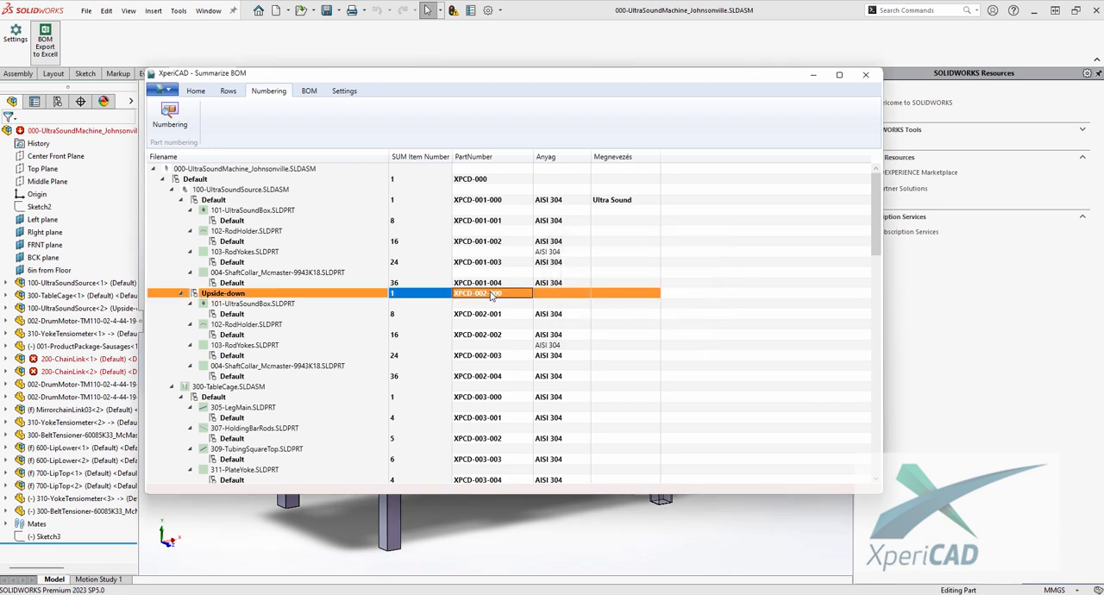
scroll(491, 294, "down", 8)
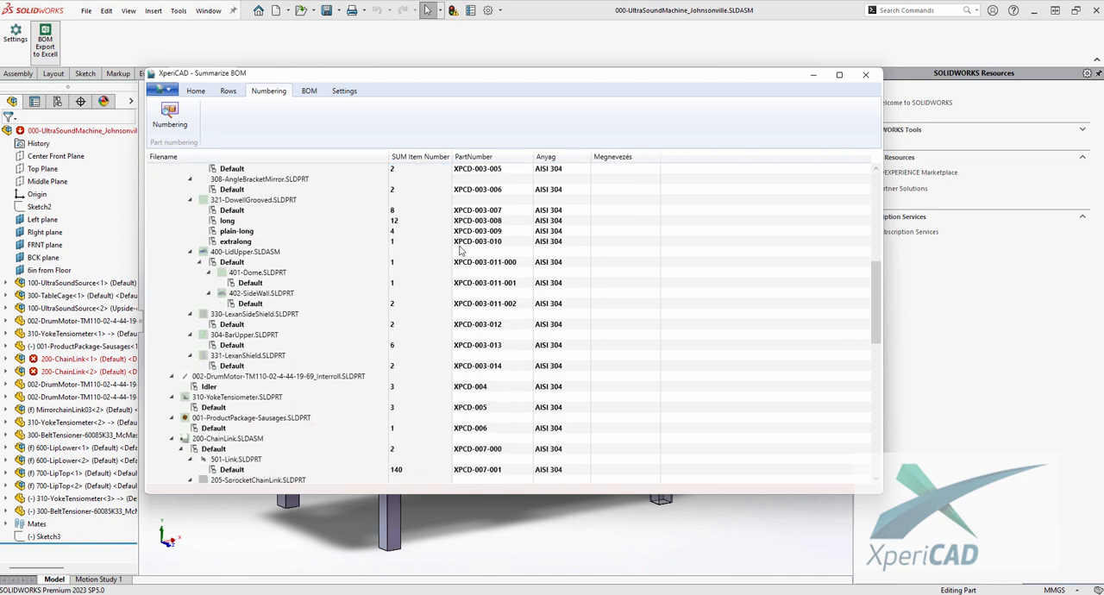
left_click(496, 285)
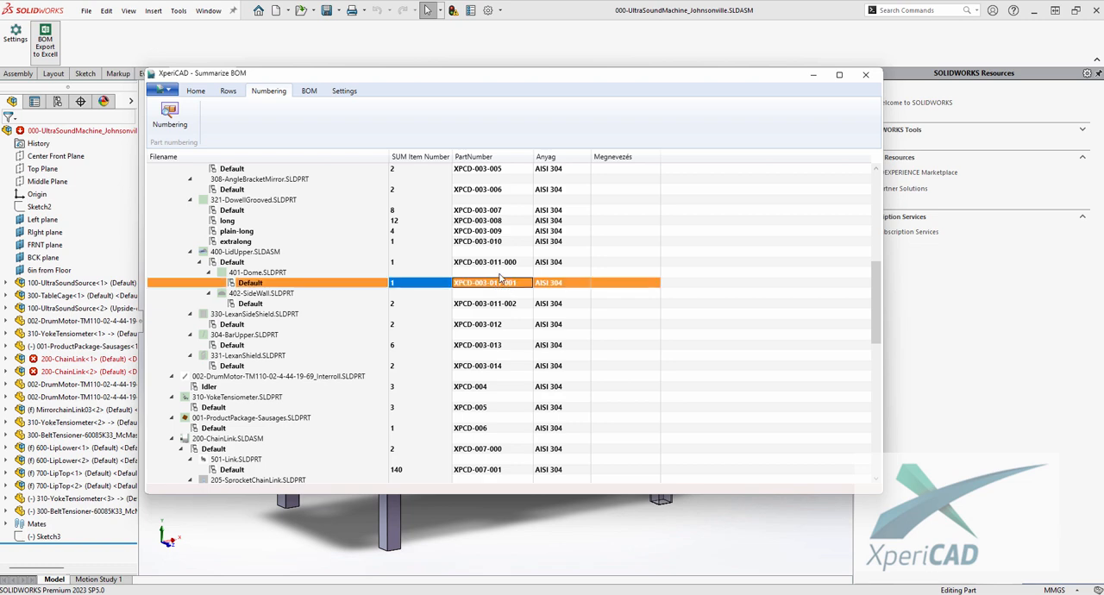
left_click(502, 263)
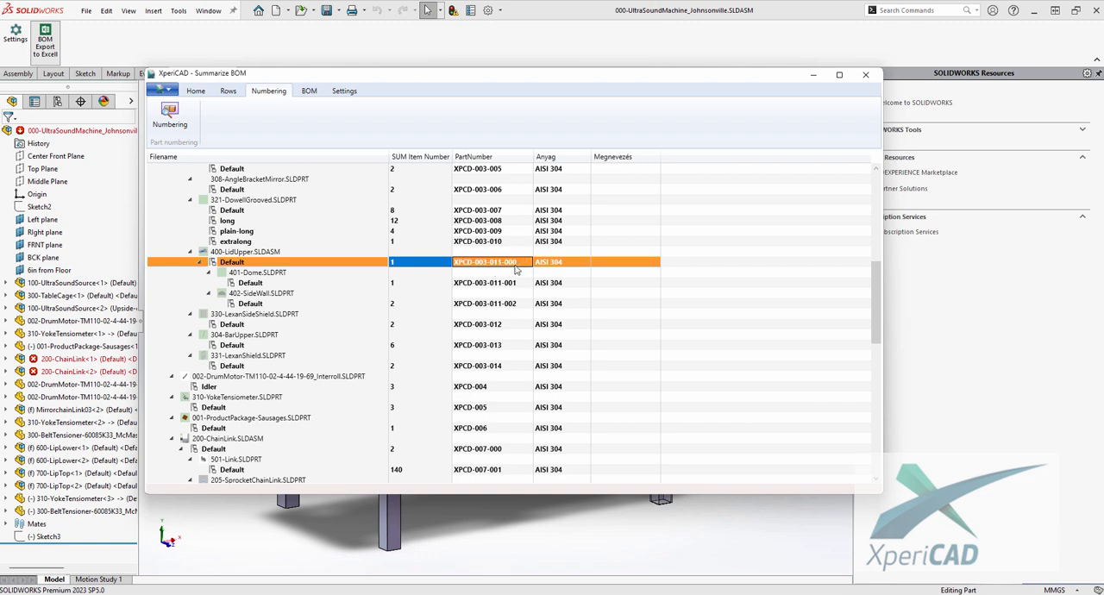
left_click(516, 285)
left_click(520, 304)
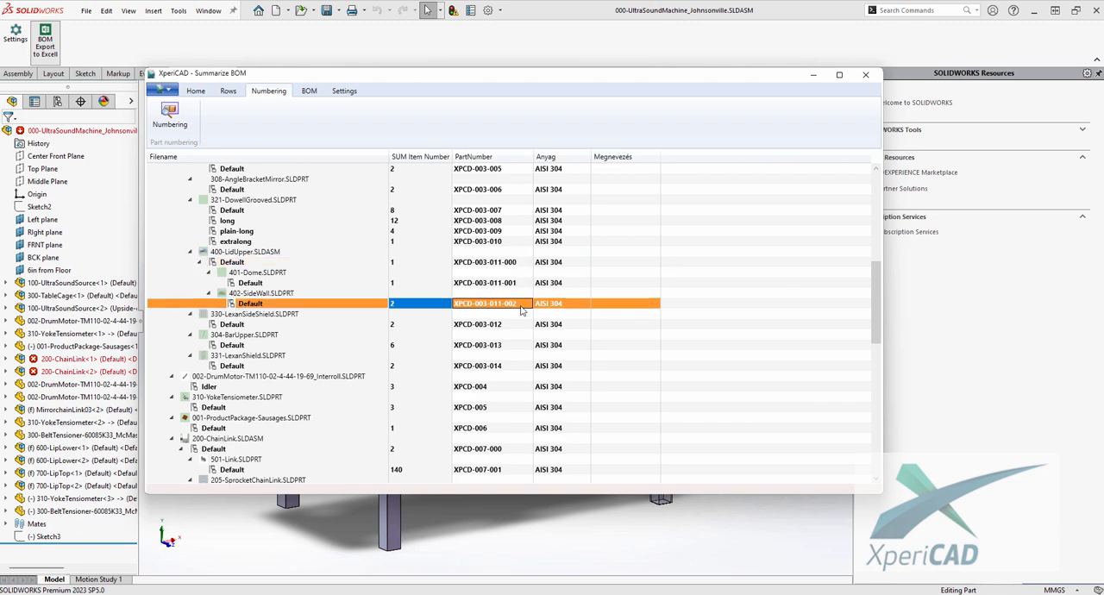
left_click(482, 264)
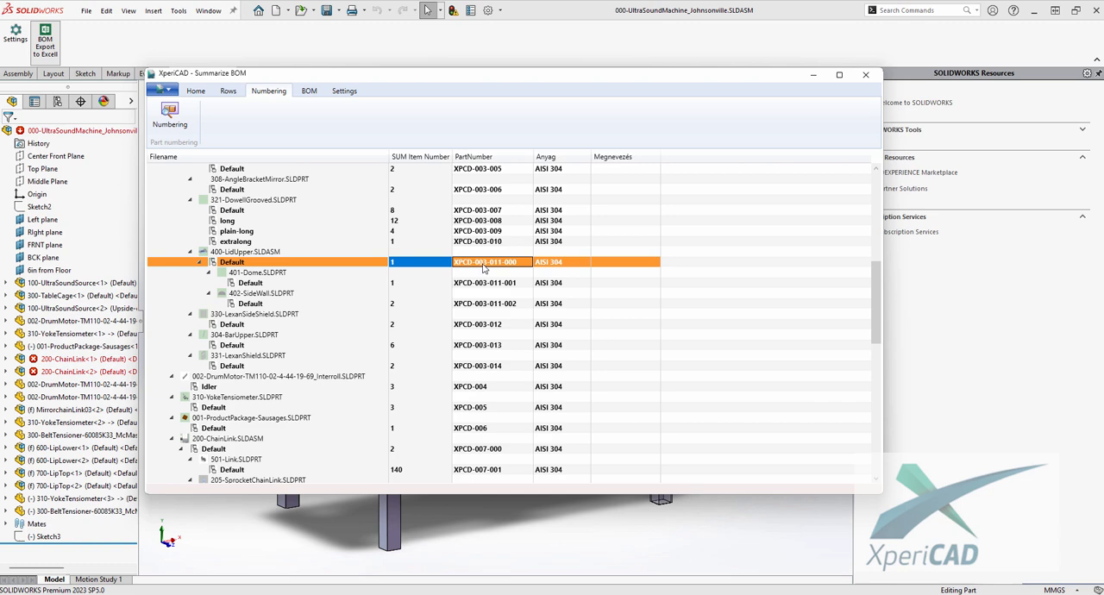
scroll(643, 274, "up", 7)
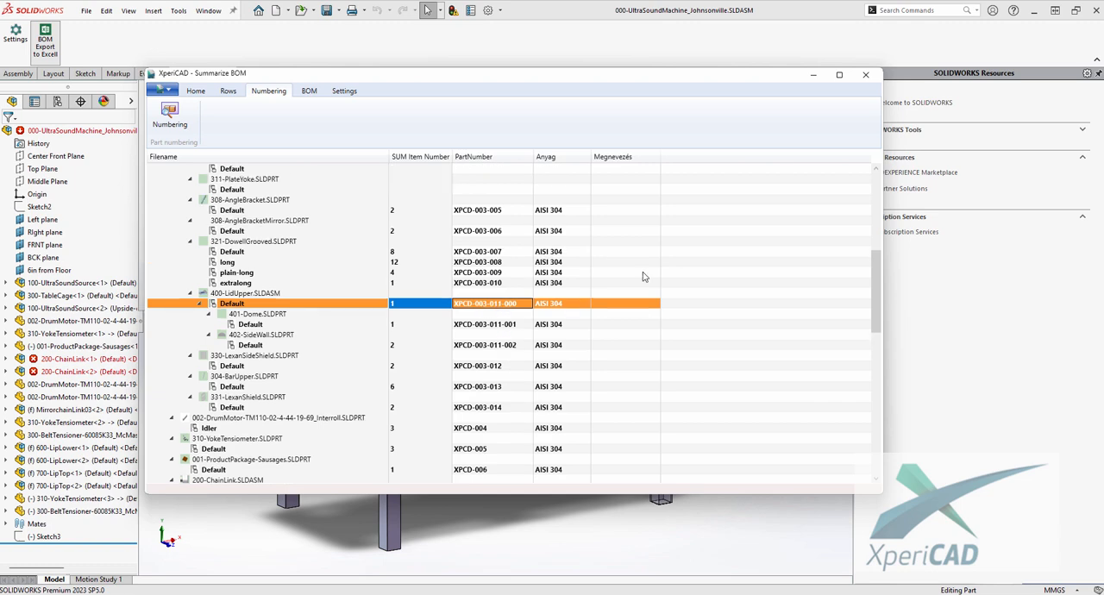
scroll(643, 276, "up", 1)
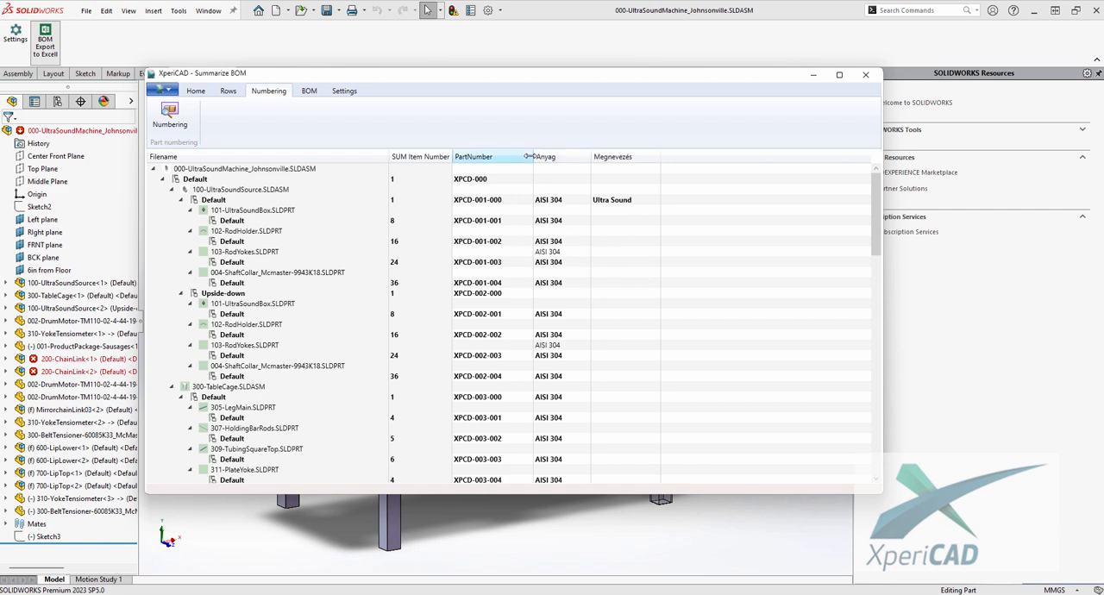
- Narrow the PartNumber column slightly and look over the numbered component rows again
left_click_drag(531, 156, 529, 156)
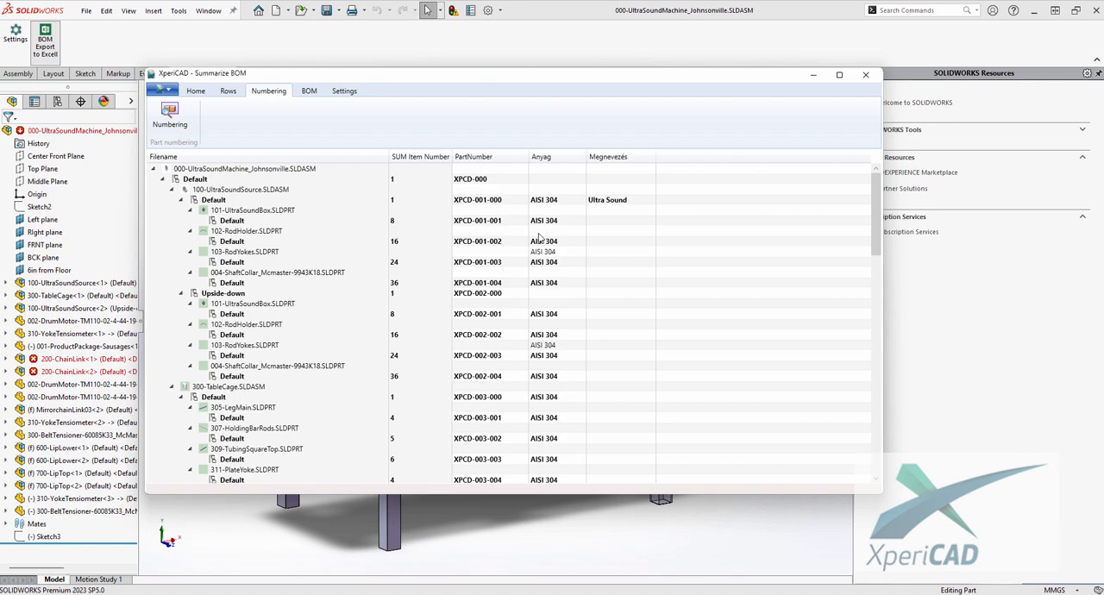
scroll(541, 238, "down", 7)
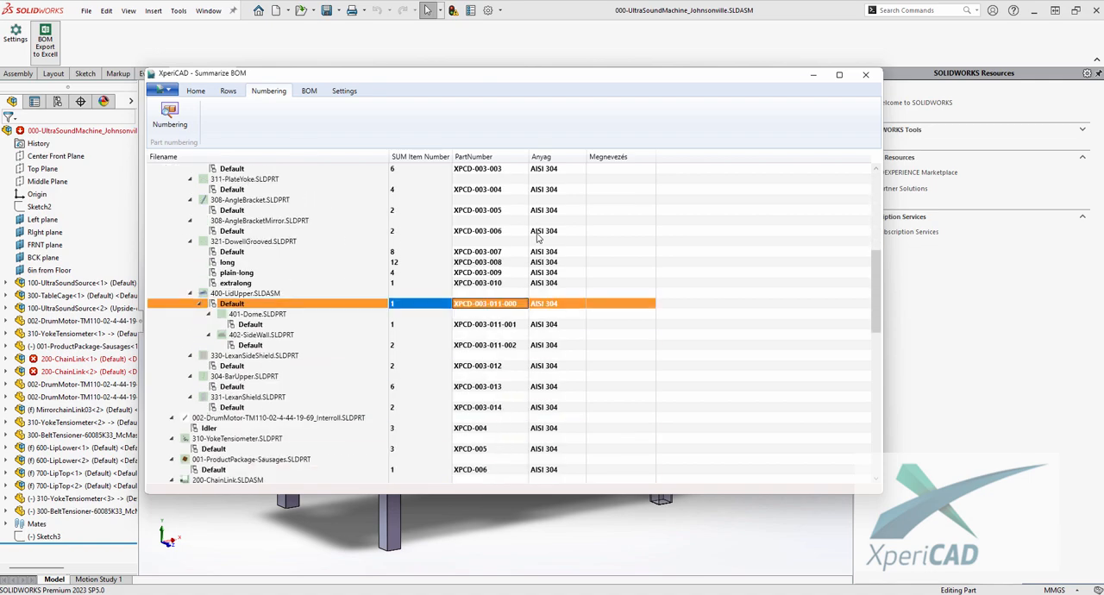
scroll(554, 275, "up", 7)
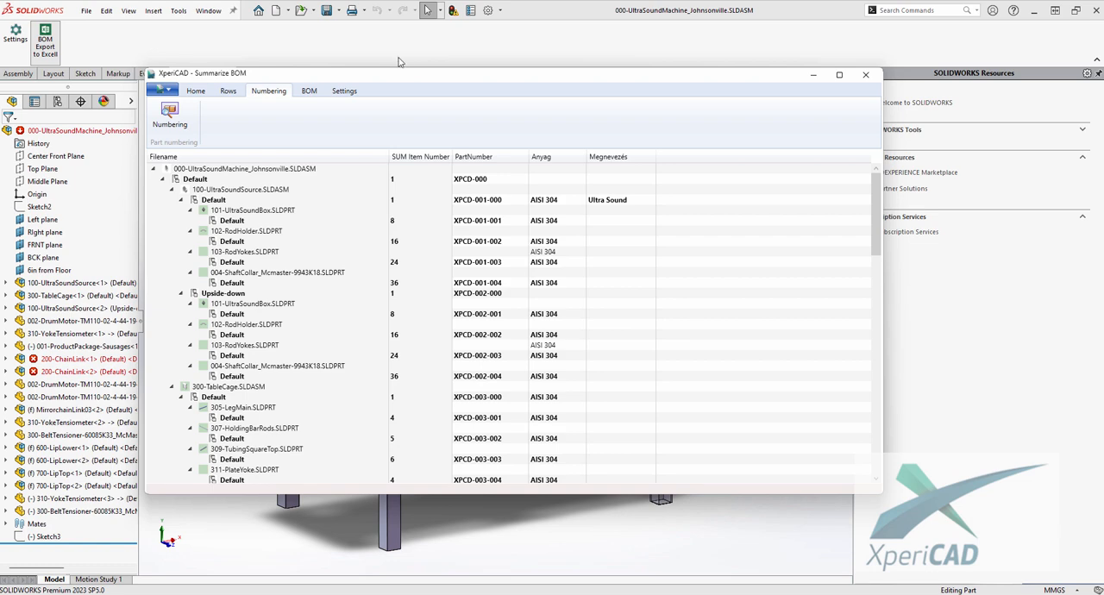
- Save the edited properties and assigned part numbers of the summarized BOM
left_click_drag(410, 81, 411, 88)
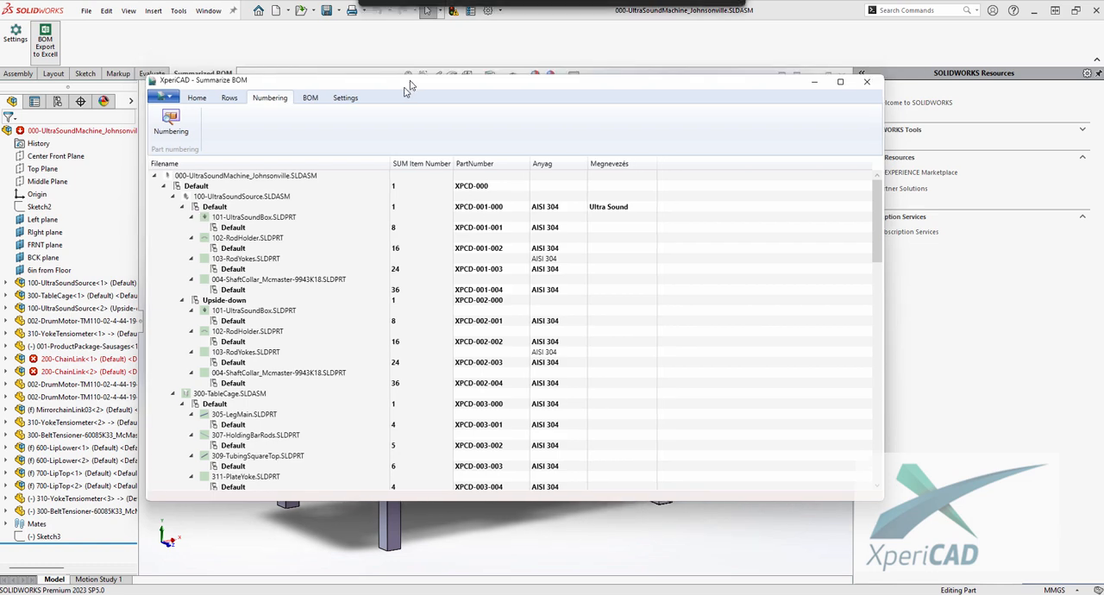
left_click(200, 98)
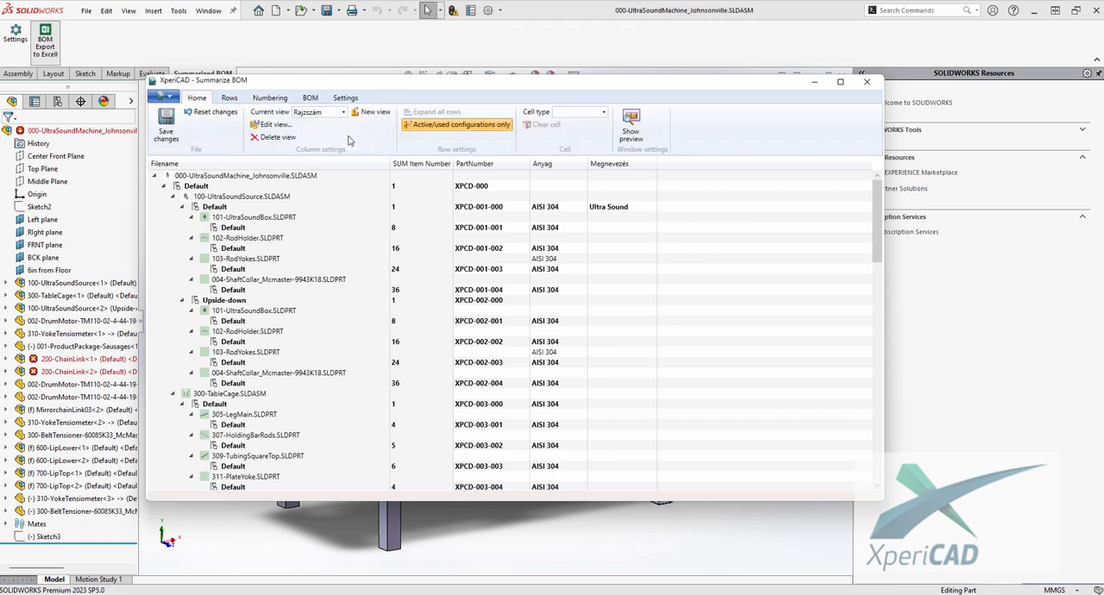
left_click(312, 99)
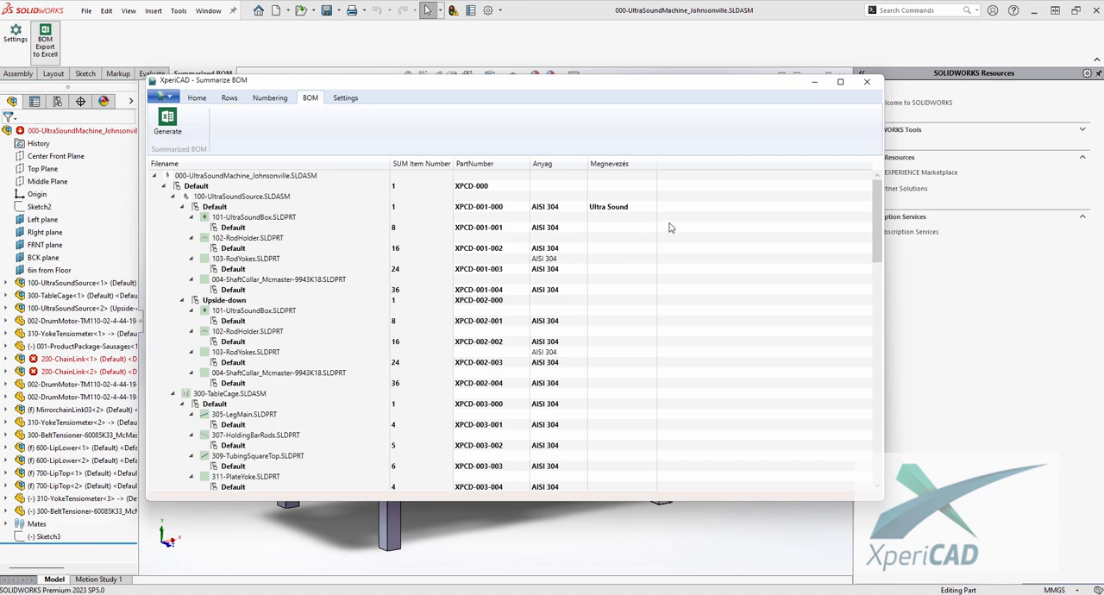
left_click(197, 99)
left_click(167, 127)
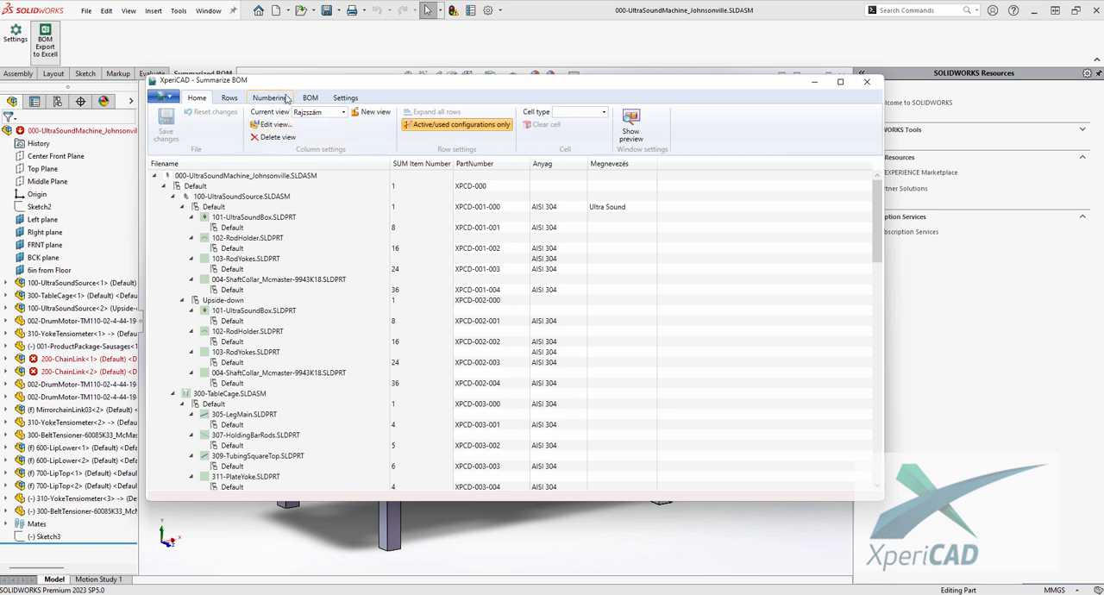
- Generate the summarized BOM as an Excel workbook and maximize the Excel window
left_click(311, 100)
left_click(170, 125)
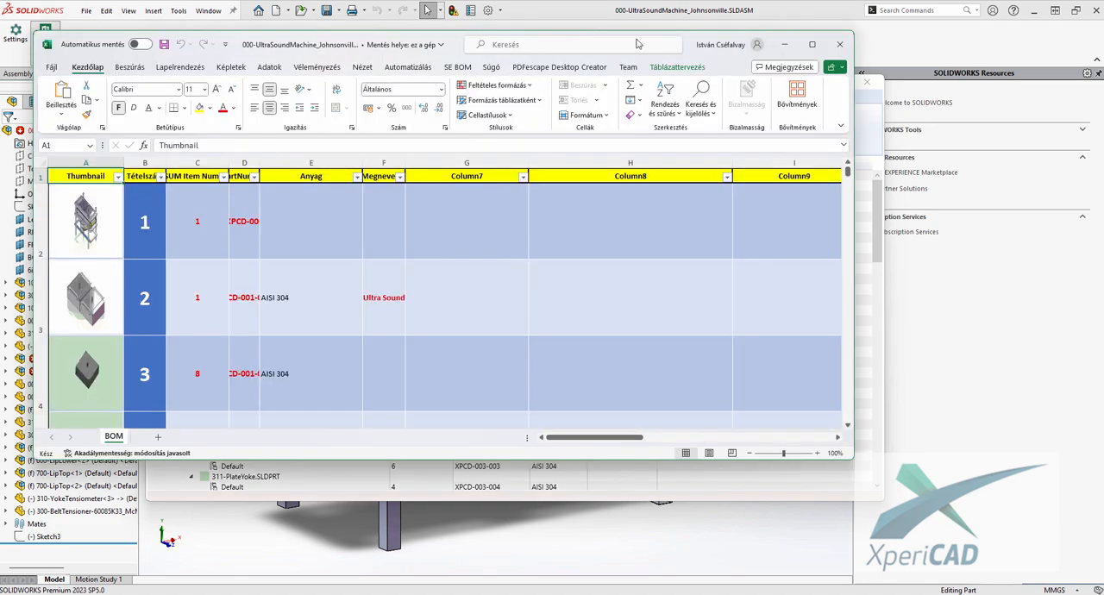
left_click(812, 44)
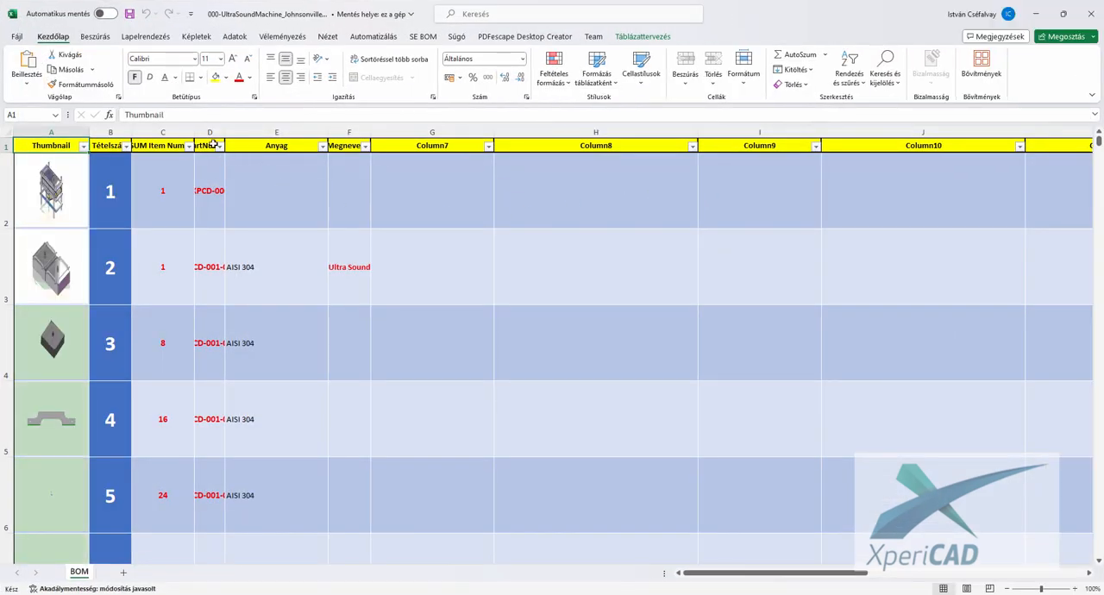
- Widen the PartNumber and Megnevezés columns to fit their contents and look through the exported component rows
left_click_drag(224, 138, 313, 138)
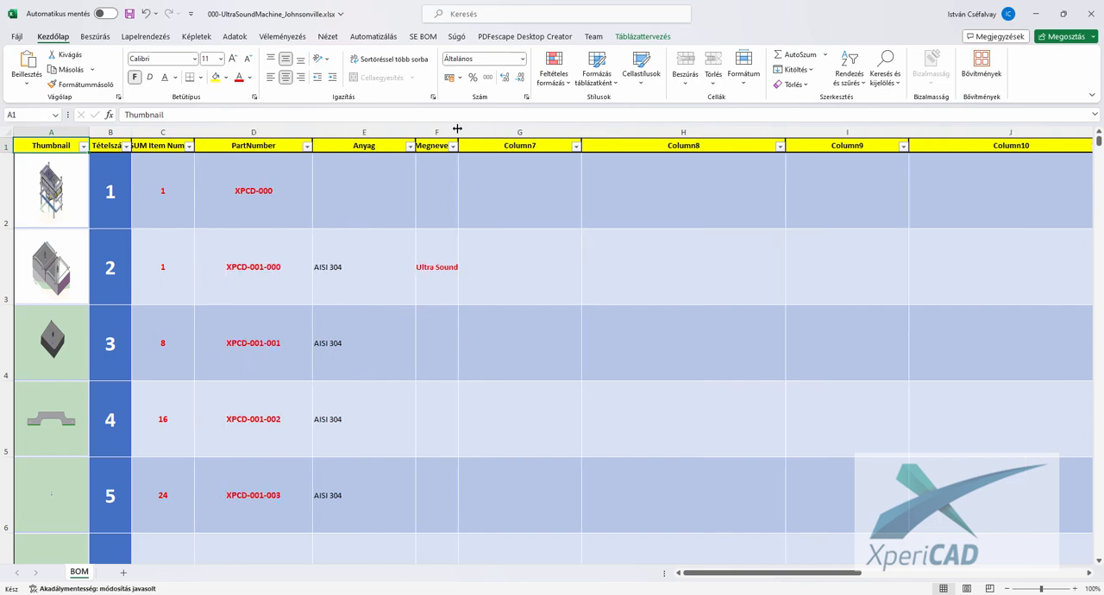
left_click_drag(457, 129, 527, 129)
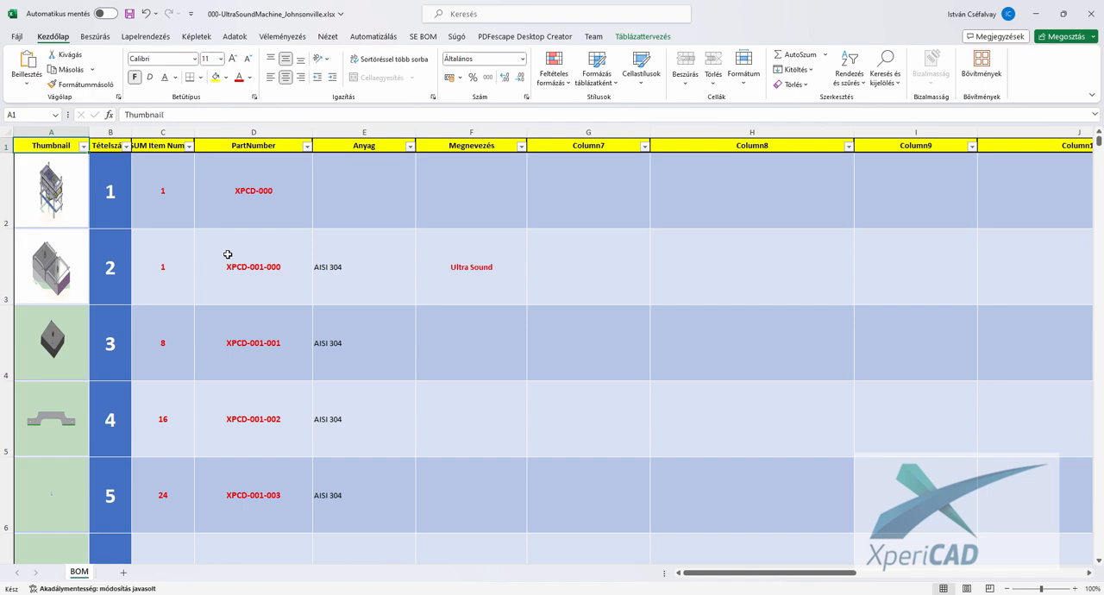
scroll(228, 254, "down", 7)
scroll(228, 254, "down", 5)
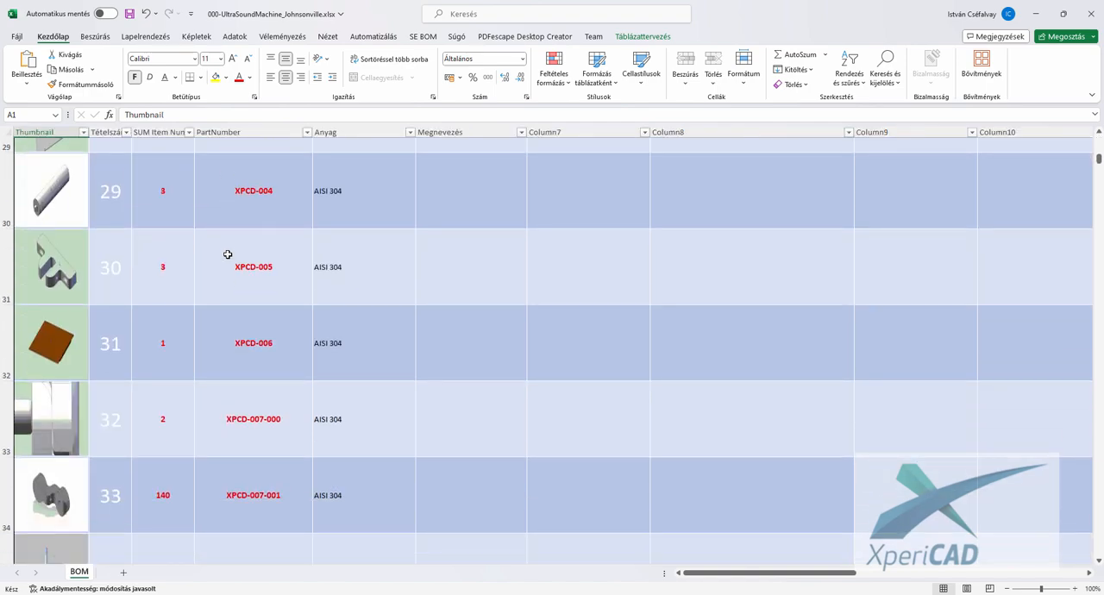
scroll(228, 255, "down", 3)
scroll(228, 255, "up", 11)
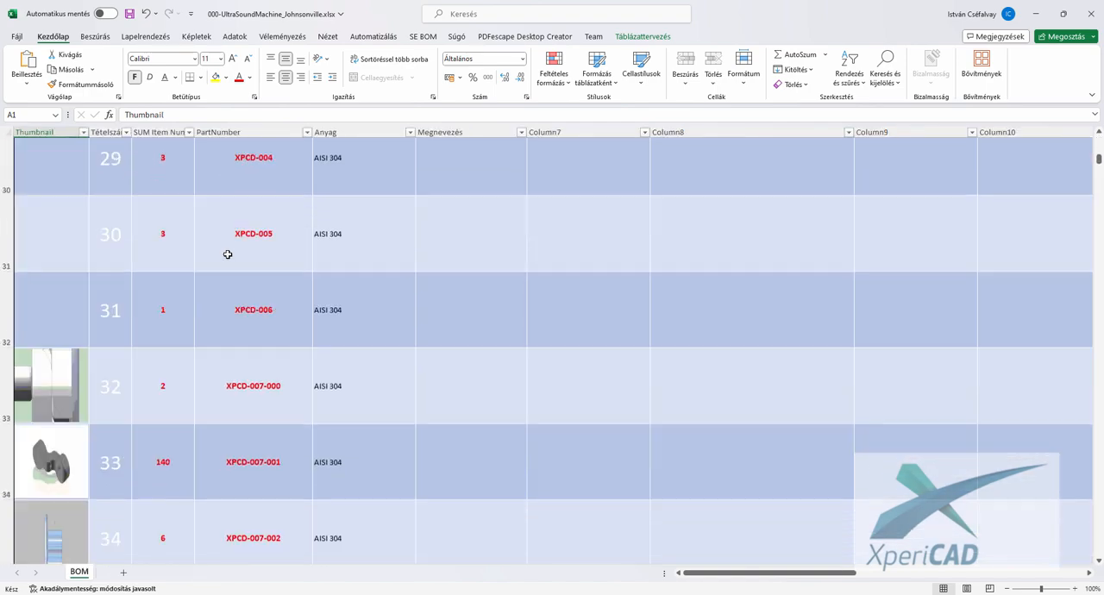
scroll(281, 243, "up", 4)
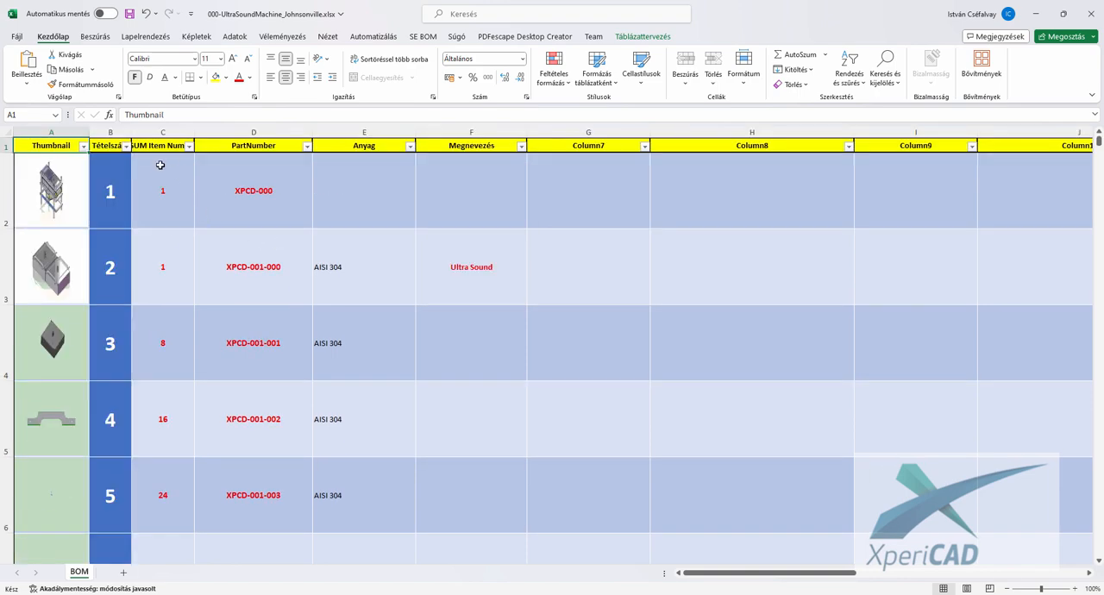
- Widen the Tételszám column to show its full header and make the PartNumber column slightly wider
left_click_drag(131, 130, 154, 129)
scroll(201, 194, "down", 3)
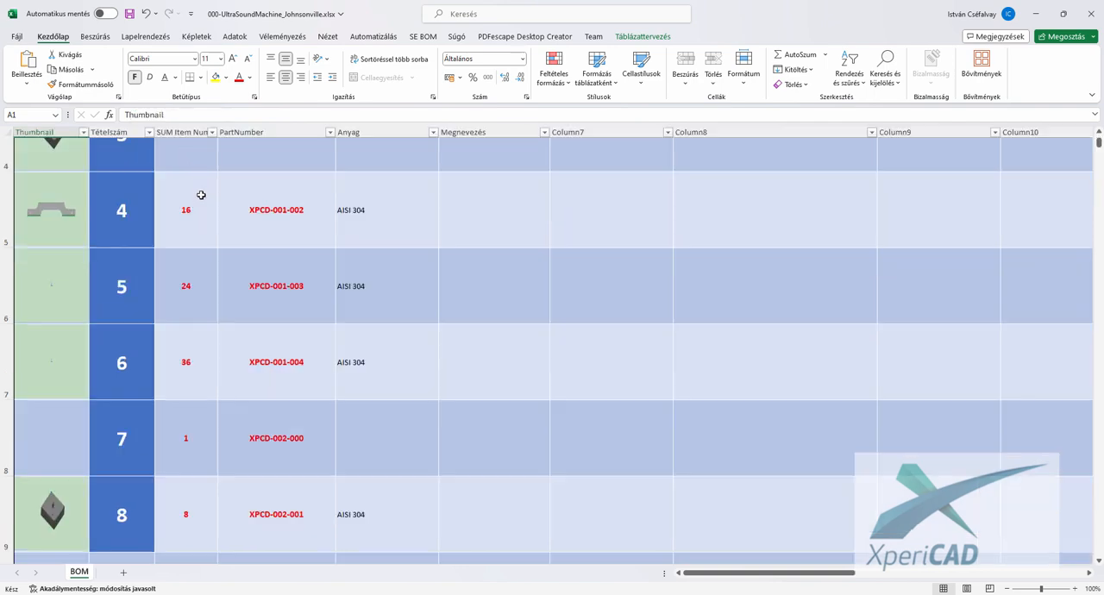
scroll(201, 194, "up", 3)
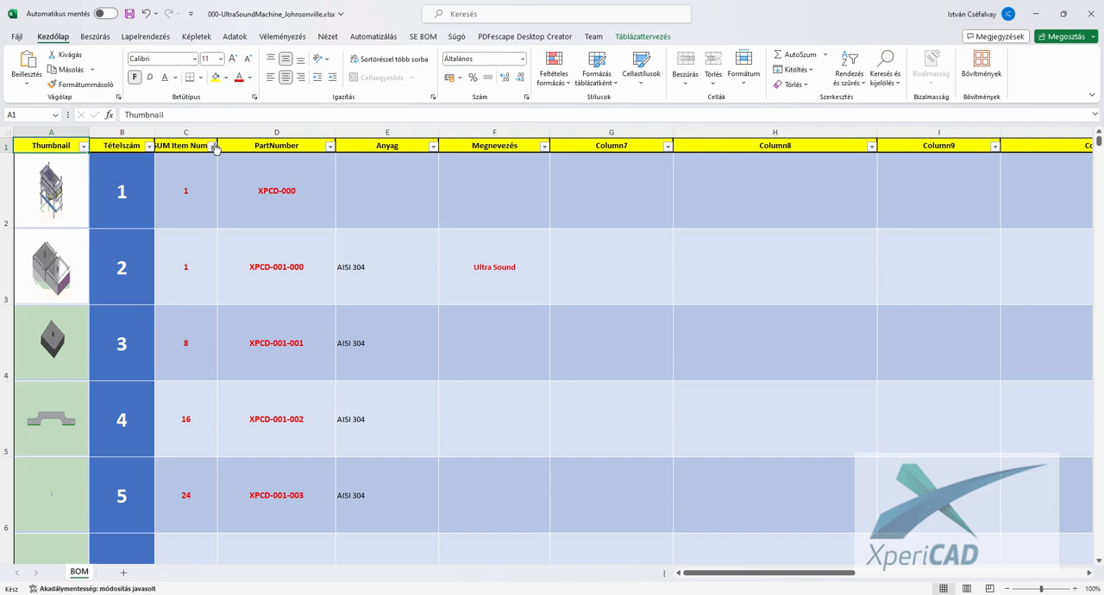
left_click(188, 197)
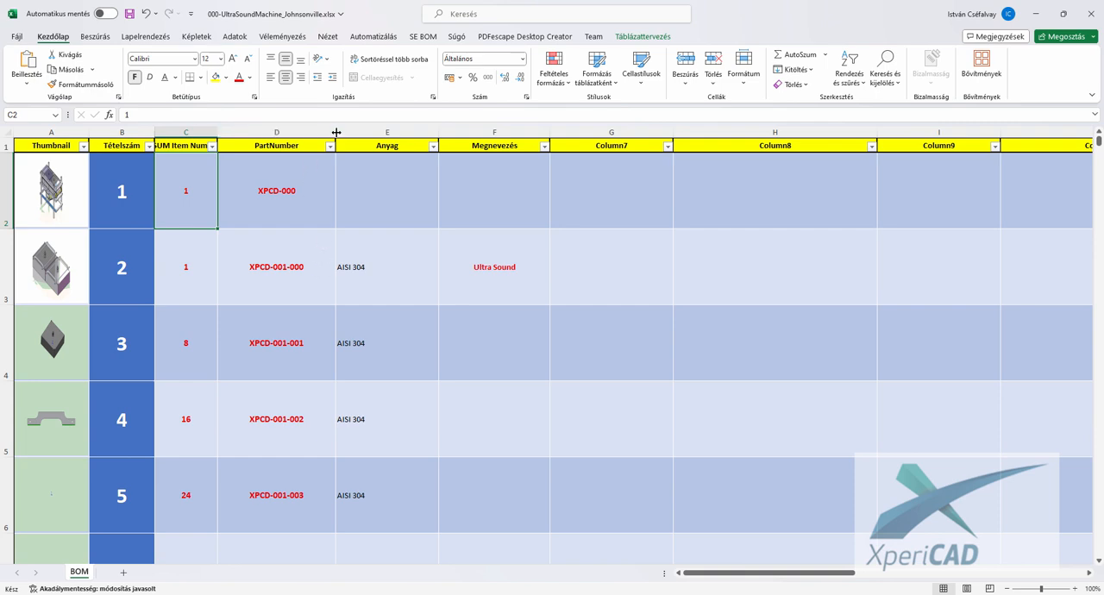
left_click_drag(337, 132, 343, 132)
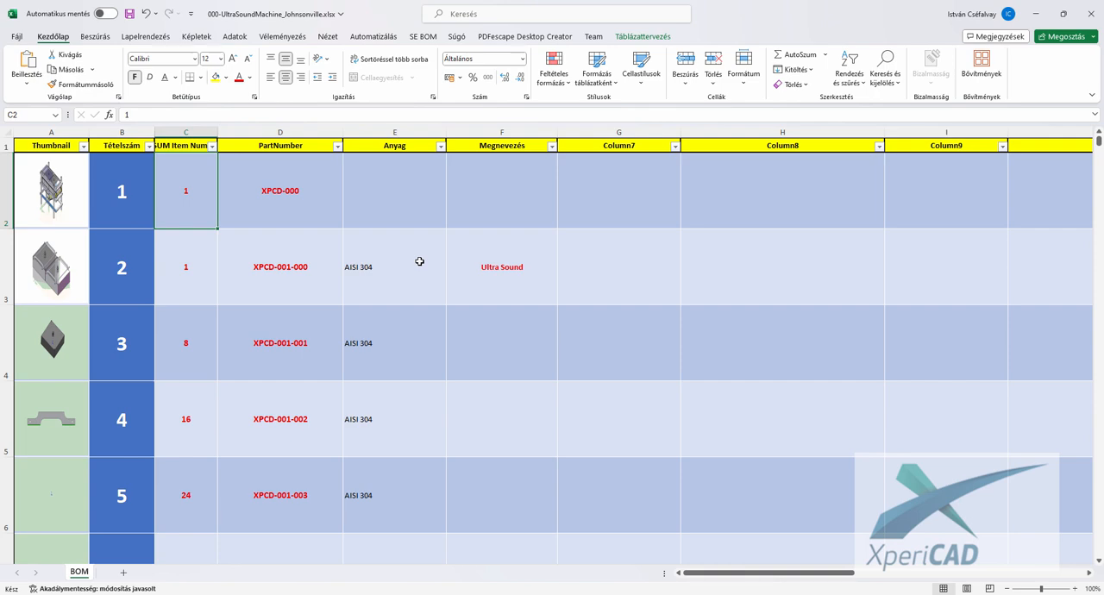
- Examine the thumbnails, item quantities, part numbers and materials down the exported BOM sheet
scroll(419, 261, "down", 1)
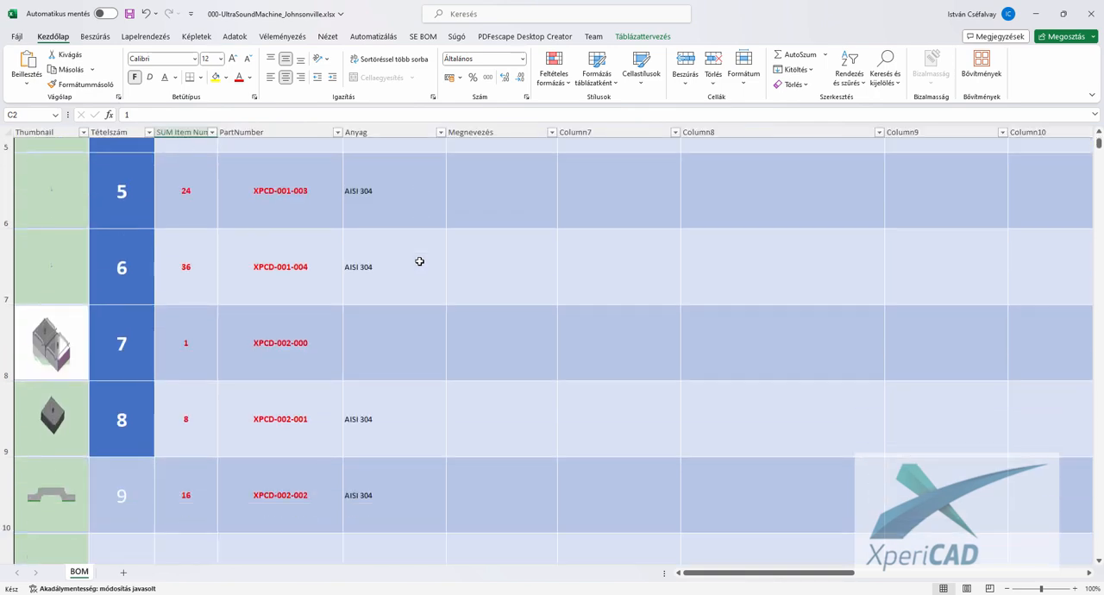
scroll(419, 262, "down", 1)
scroll(419, 261, "down", 3)
scroll(419, 261, "up", 6)
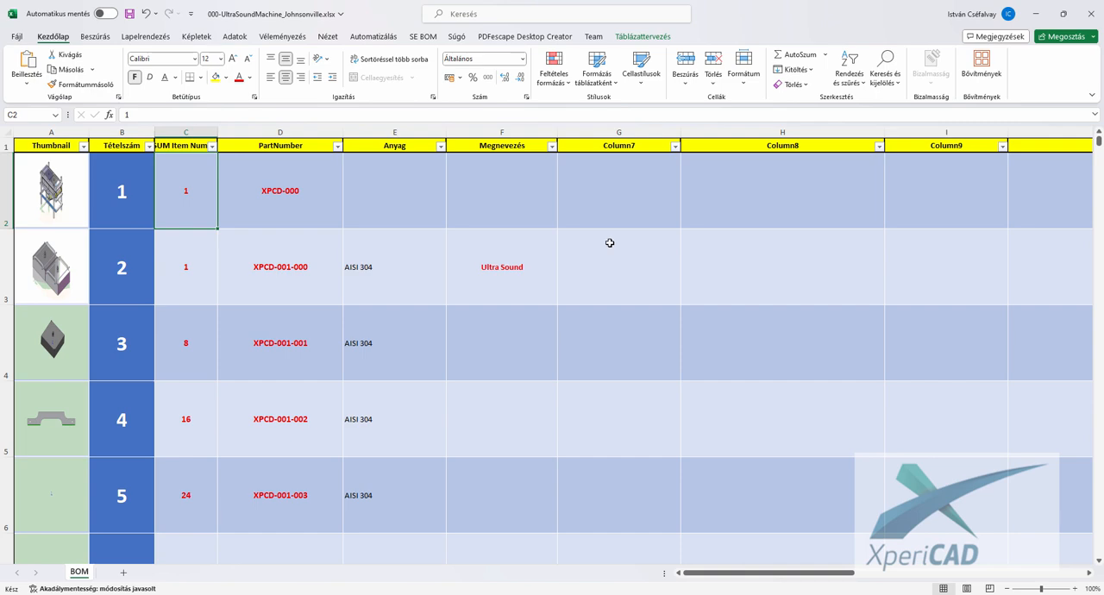
scroll(609, 242, "down", 5)
scroll(609, 243, "up", 5)
- Close the exported workbook and, back in XpericAD's Summarize BOM window, look over the component list to its end
left_click(1091, 14)
left_click(559, 322)
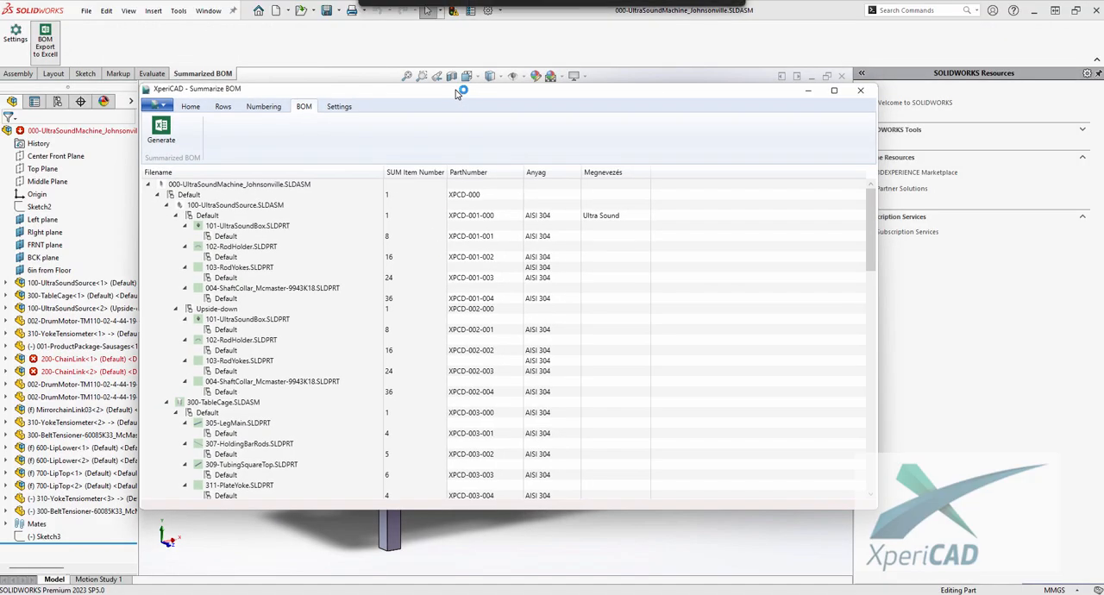
left_click_drag(872, 218, 874, 428)
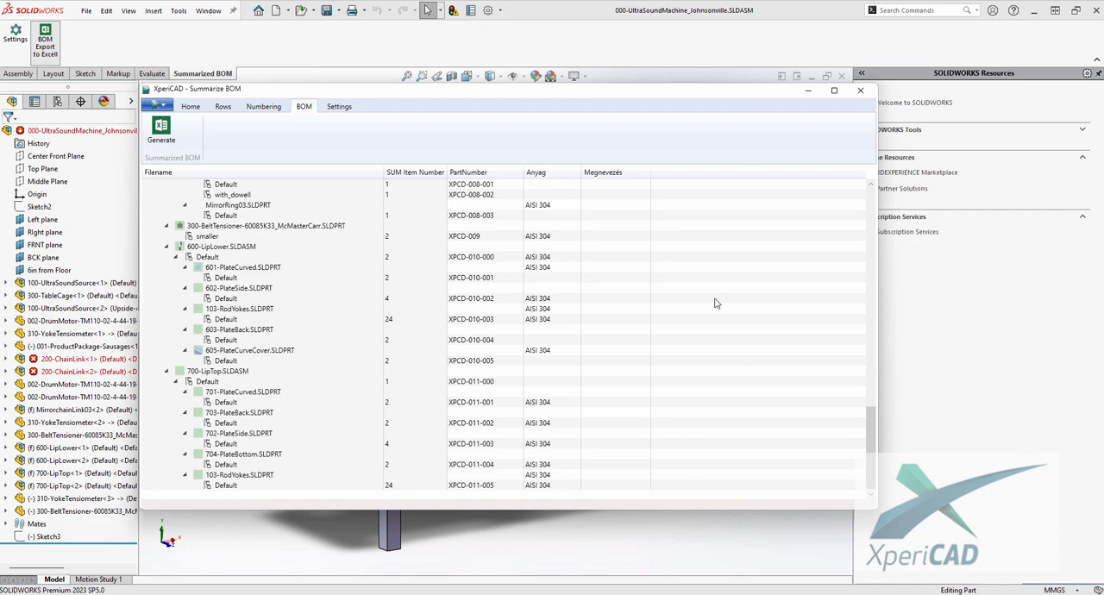